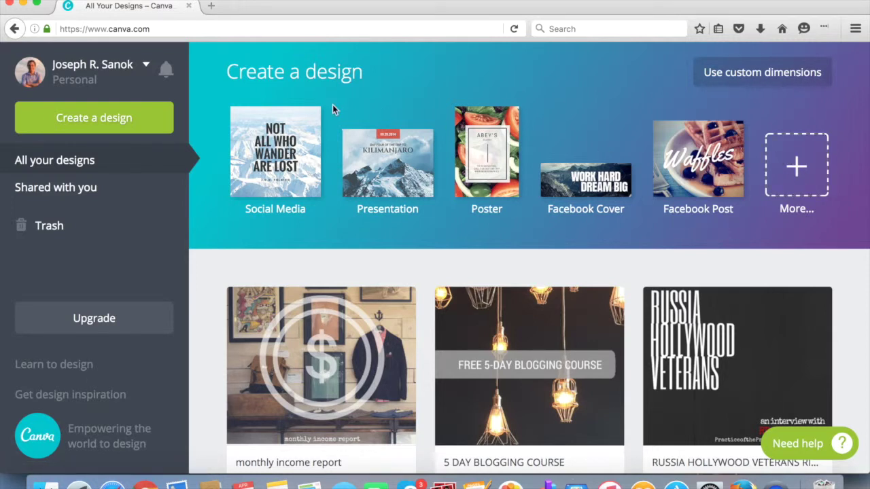
Leave the custom-dimensions view and reload the Canva home page.
left_click(749, 80)
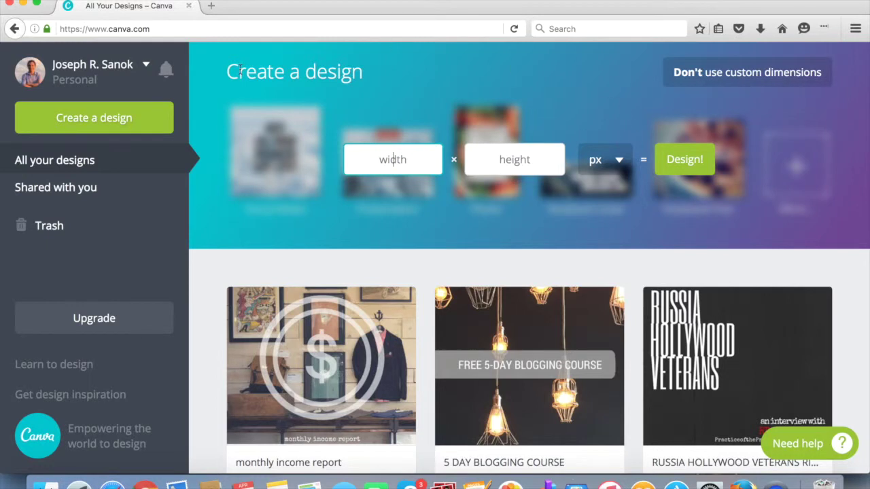
left_click(14, 30)
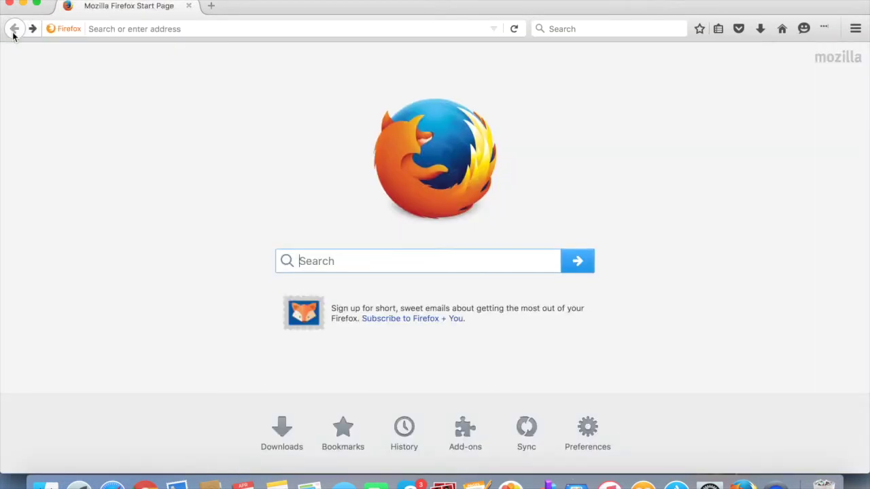
left_click(188, 32)
type("canva.com")
key("Return")
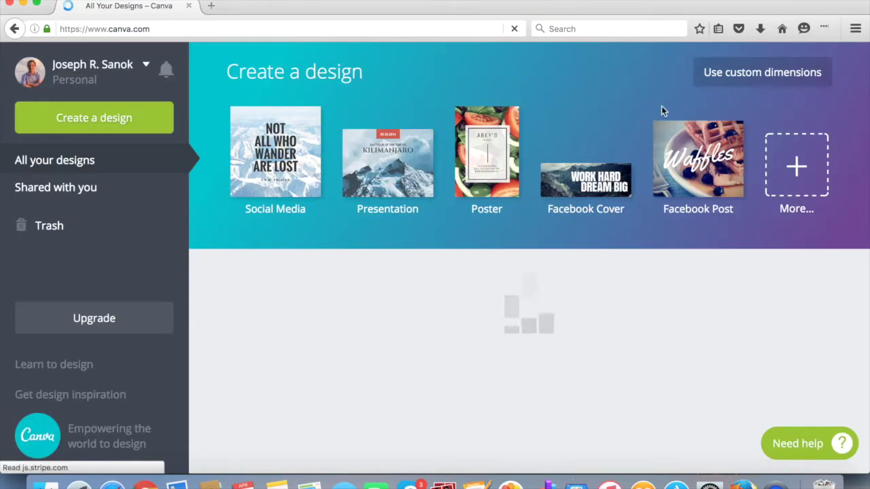
Browse all design types to find Facebook Post, then view the webinar invitation email.
left_click(805, 164)
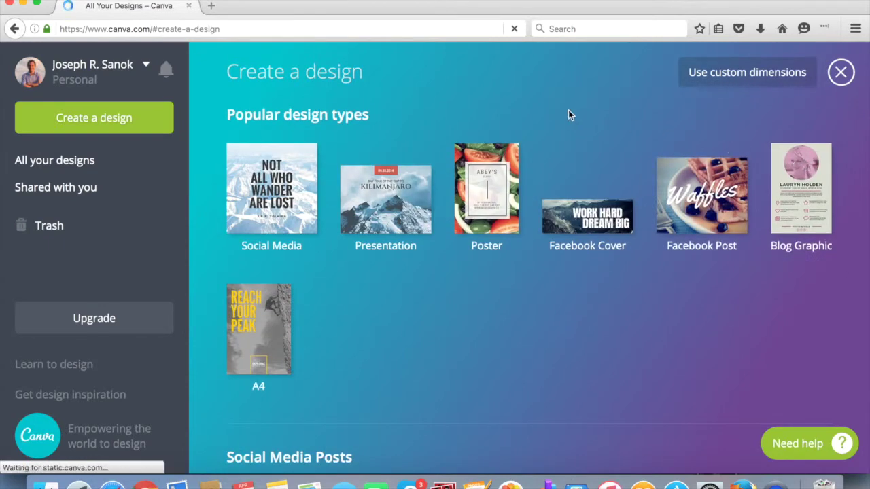
scroll(569, 110, "down", 2)
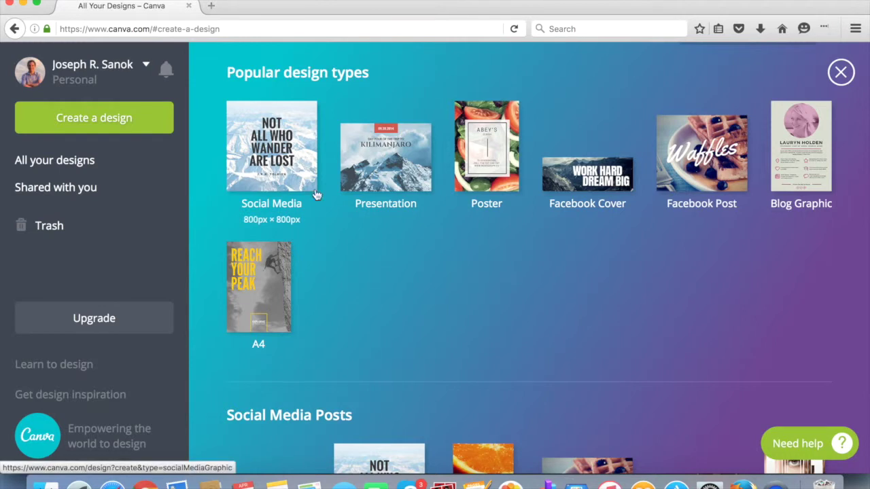
scroll(606, 277, "down", 5)
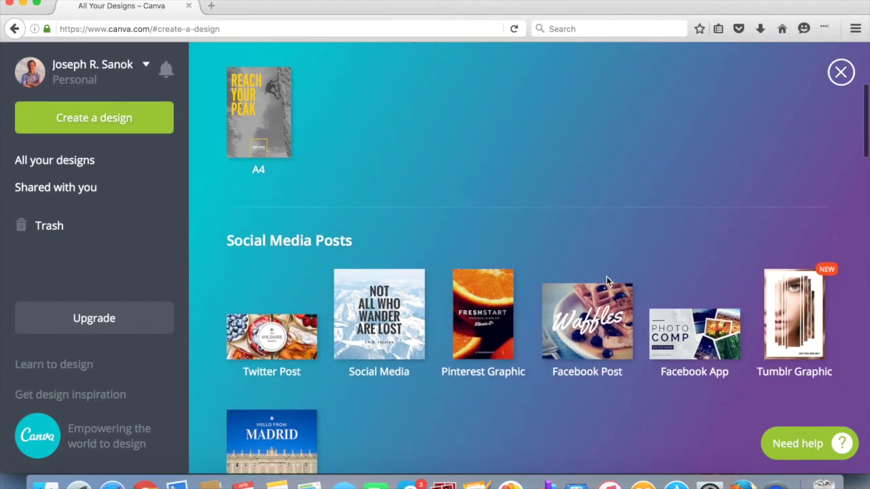
scroll(606, 277, "down", 4)
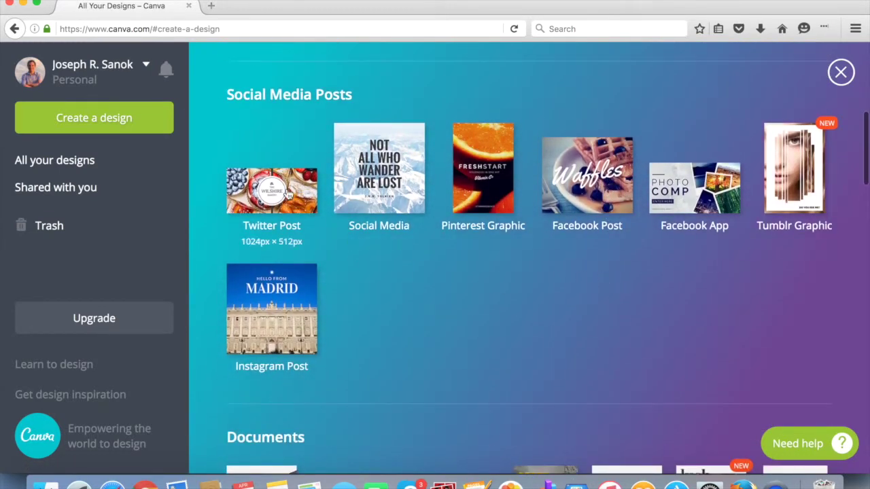
scroll(498, 350, "down", 4)
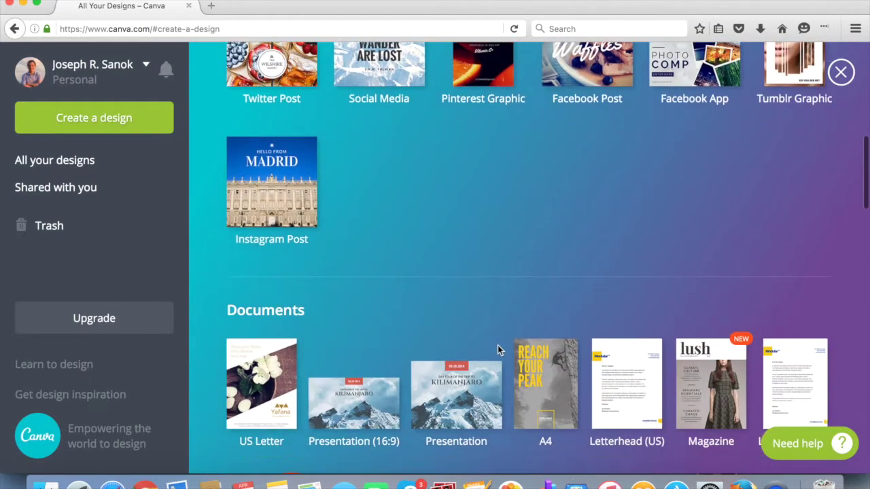
scroll(498, 349, "down", 7)
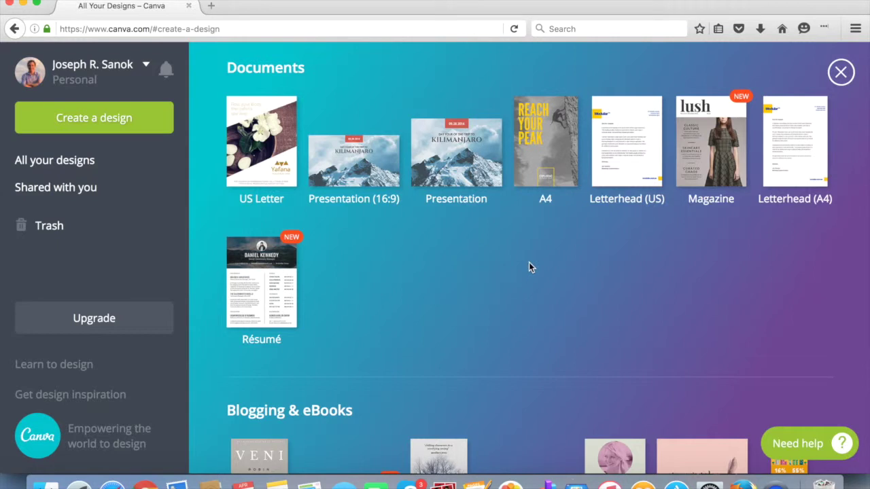
scroll(482, 278, "down", 3)
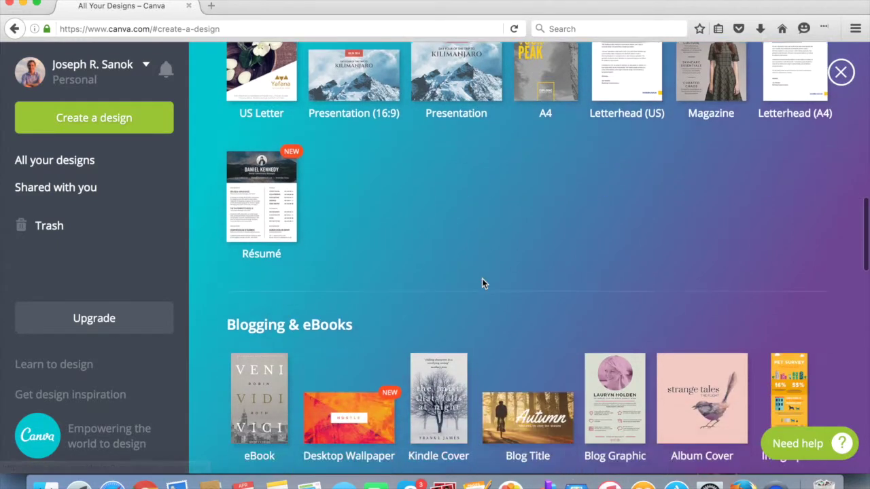
scroll(482, 282, "down", 7)
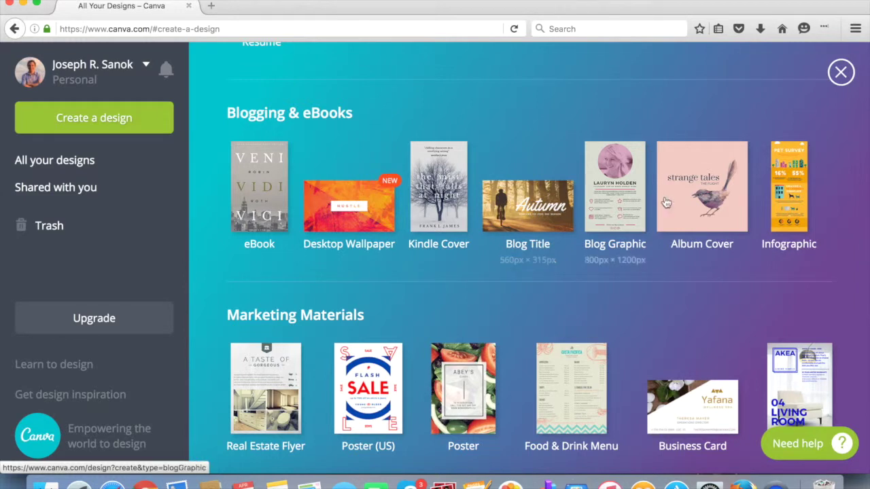
scroll(659, 262, "down", 2)
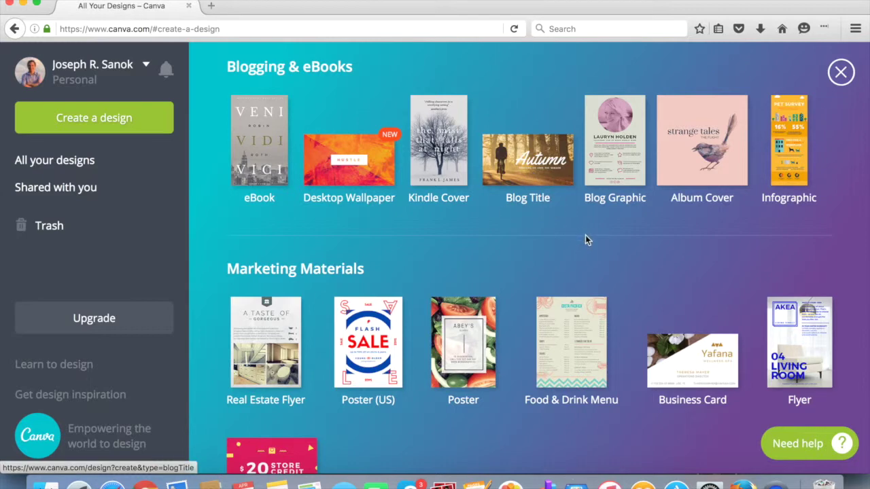
scroll(588, 242, "down", 10)
scroll(588, 242, "down", 15)
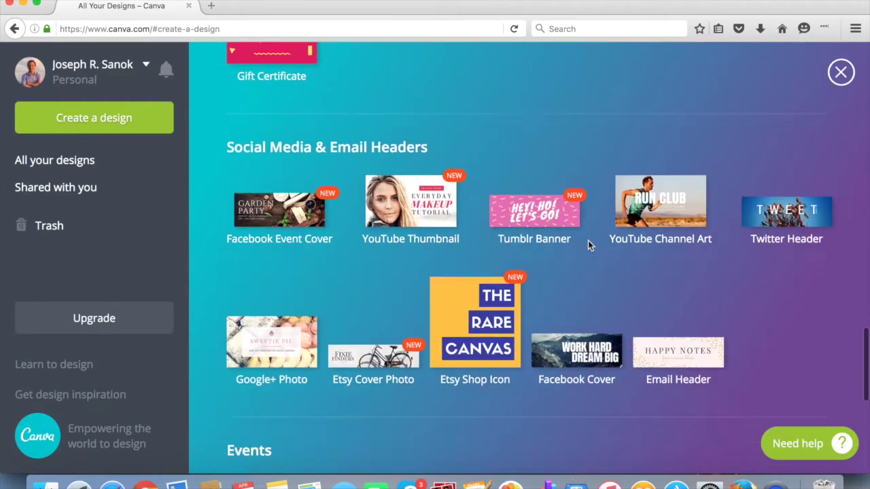
scroll(588, 246, "up", 20)
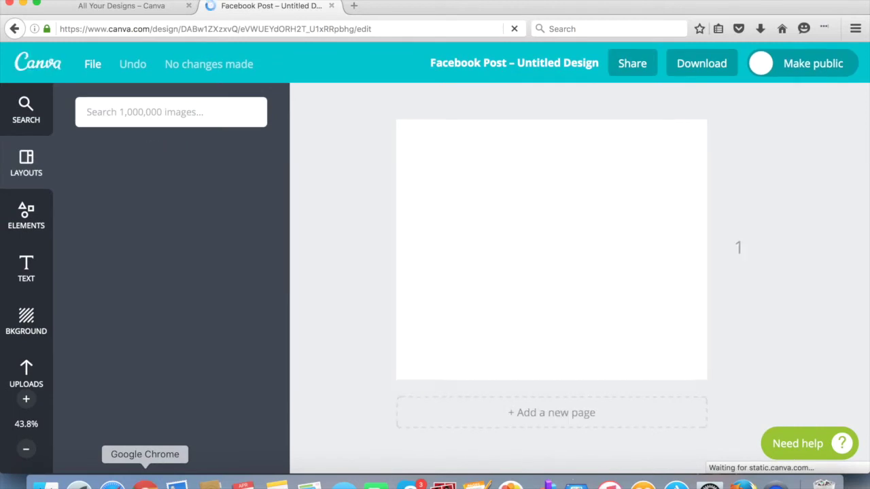
left_click(144, 484)
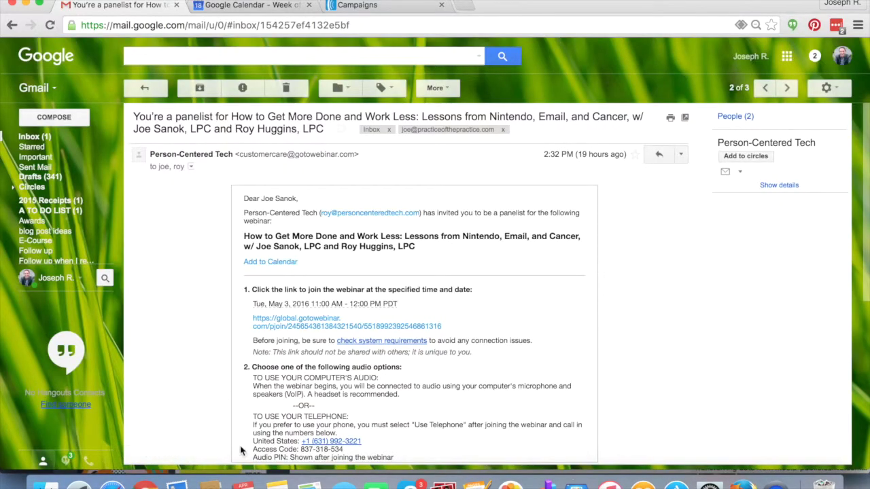
Back in the Canva editor, scroll through the previously uploaded images in Uploads.
left_click(743, 484)
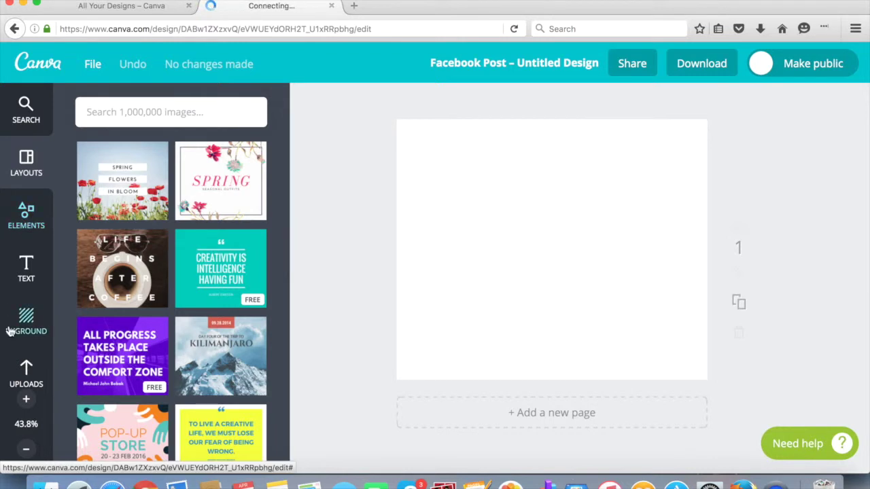
left_click(26, 371)
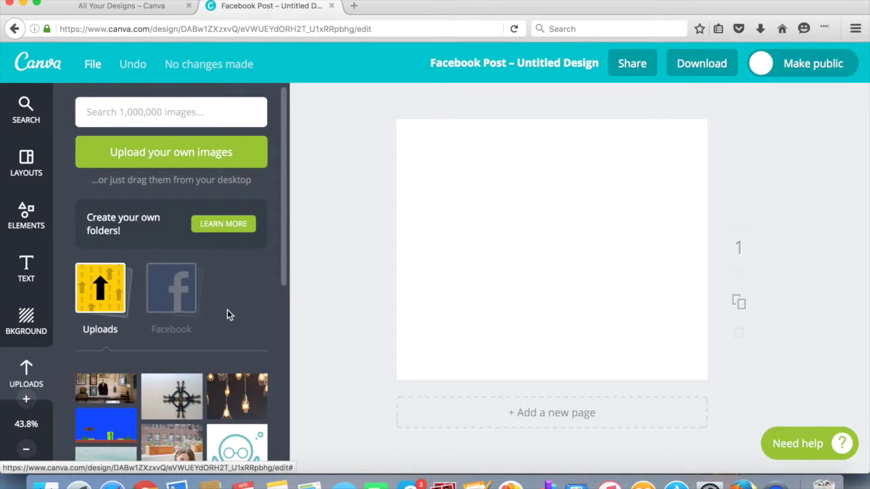
scroll(227, 313, "down", 2)
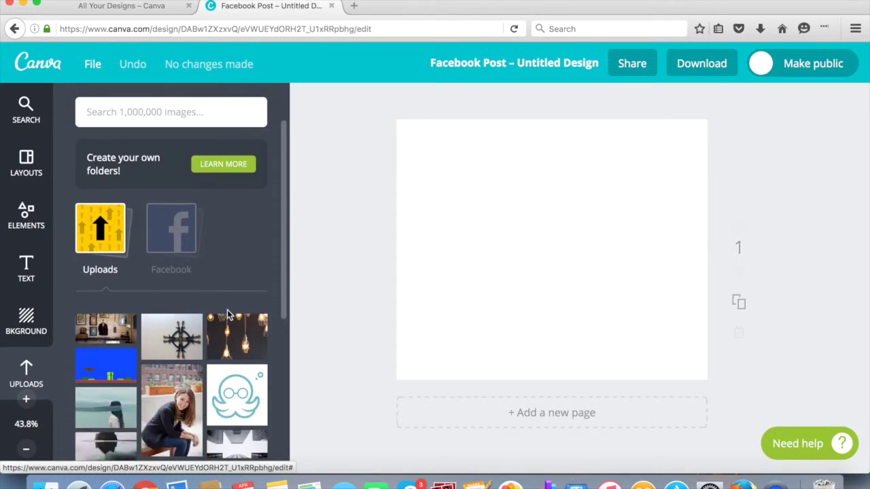
scroll(227, 314, "down", 4)
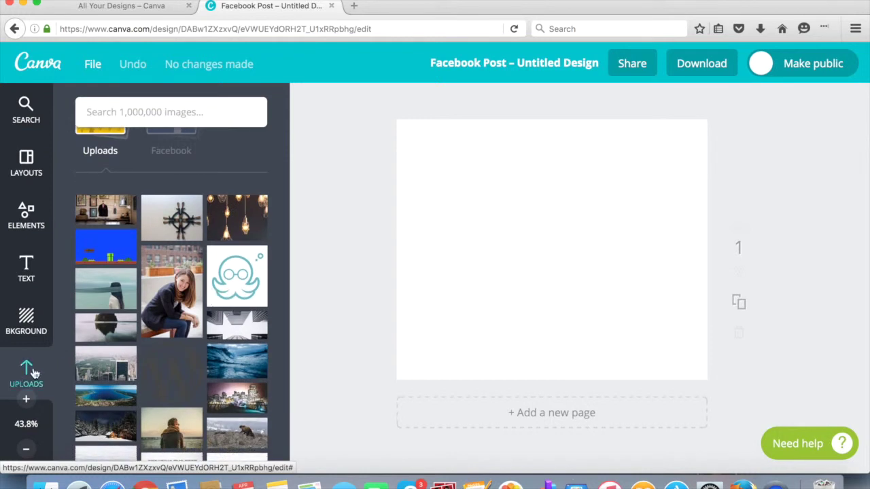
scroll(198, 342, "down", 4)
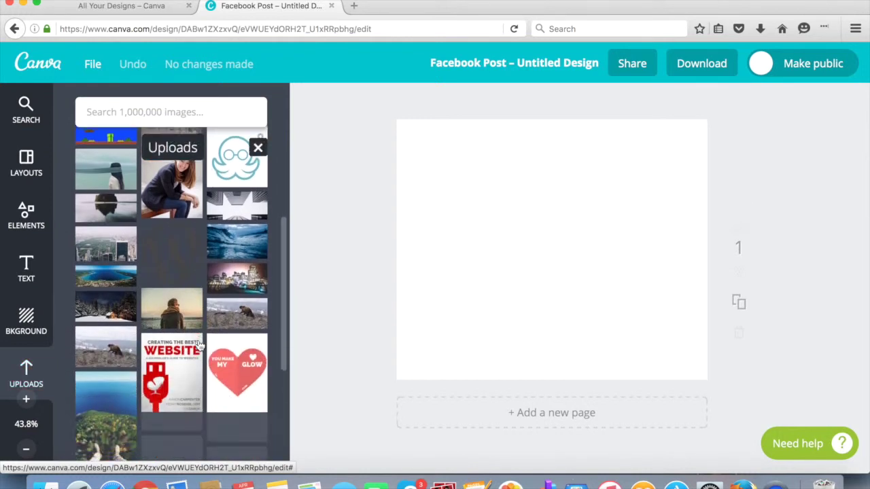
scroll(199, 345, "down", 1)
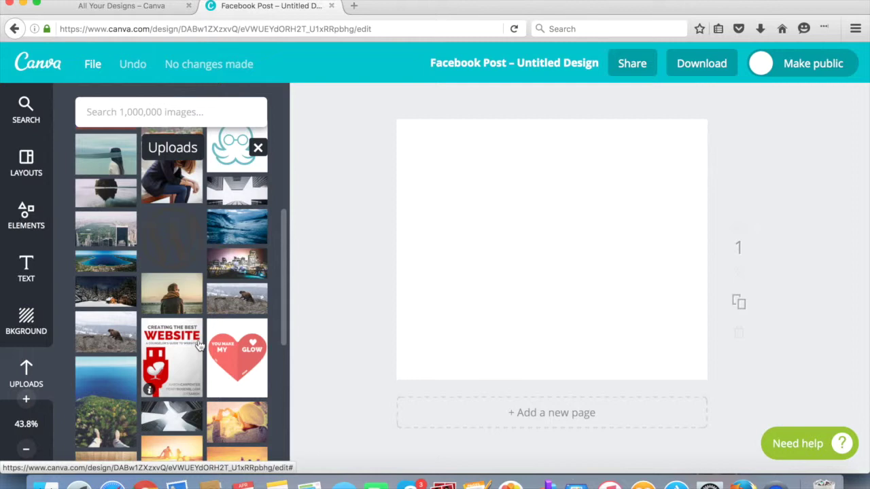
scroll(200, 345, "down", 2)
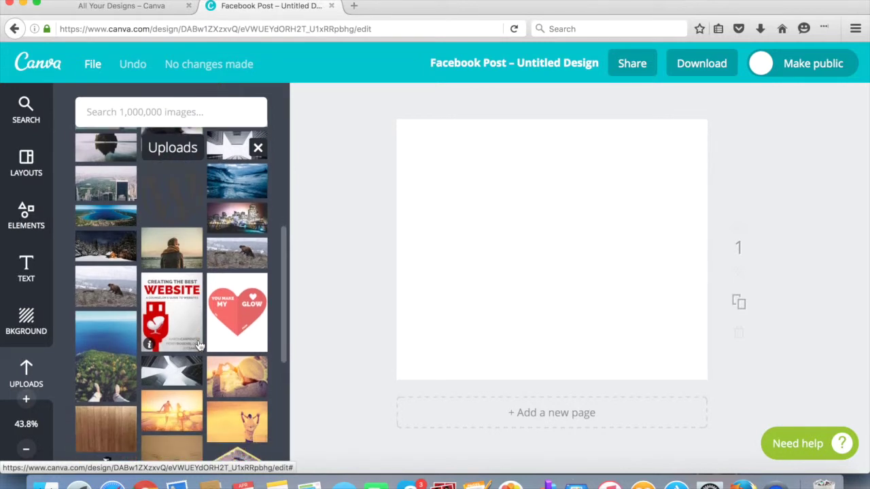
scroll(199, 345, "down", 5)
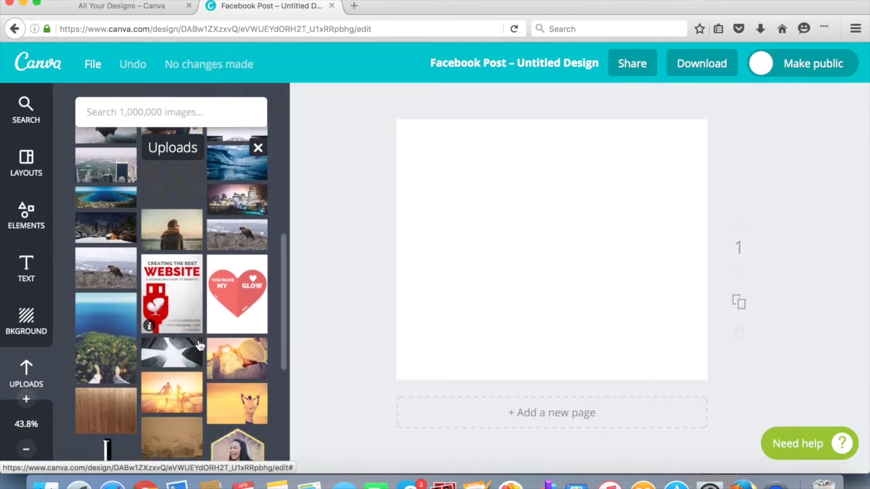
scroll(199, 345, "down", 6)
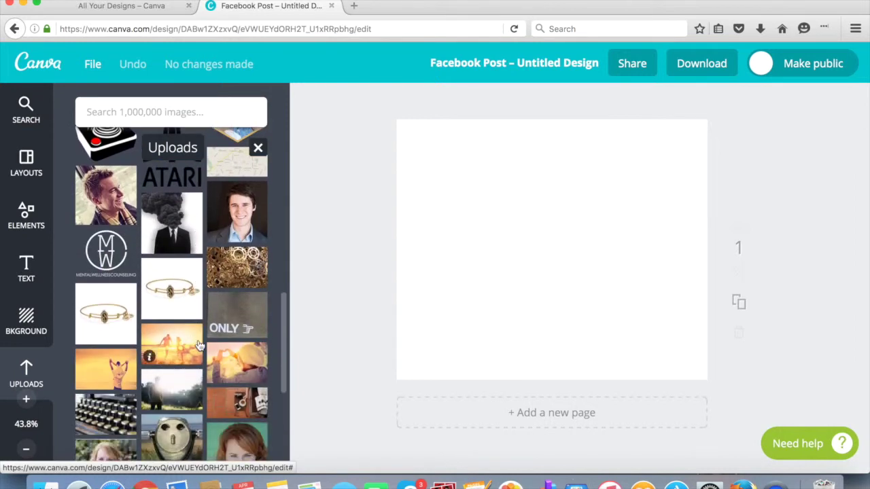
scroll(199, 345, "down", 5)
scroll(199, 346, "up", 20)
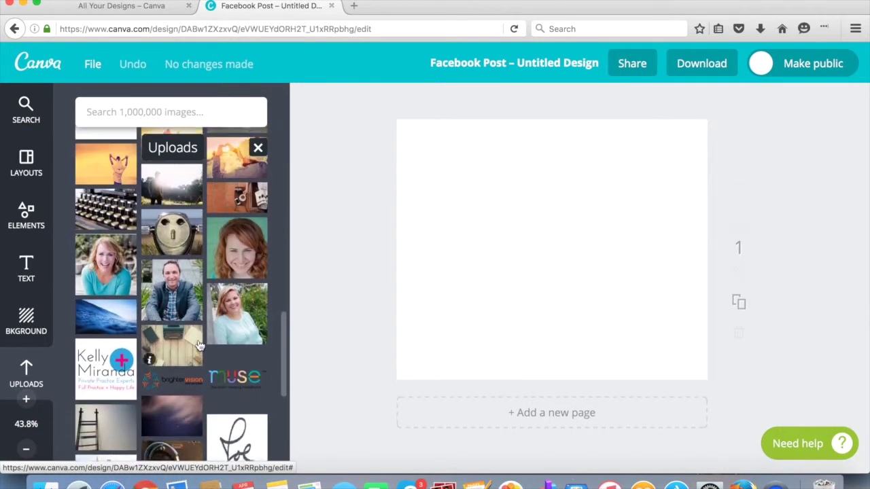
scroll(199, 347, "up", 3)
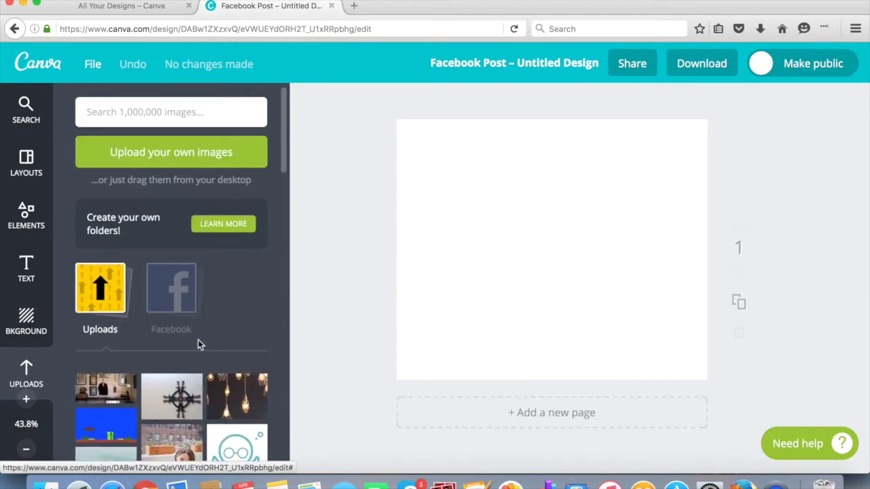
scroll(199, 347, "down", 2)
scroll(199, 345, "down", 2)
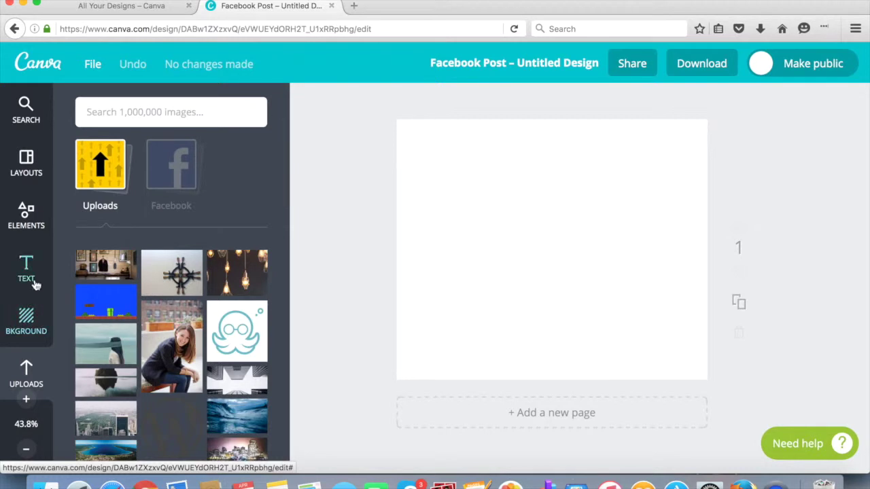
Apply the dark textured background to the Facebook Post.
left_click(26, 324)
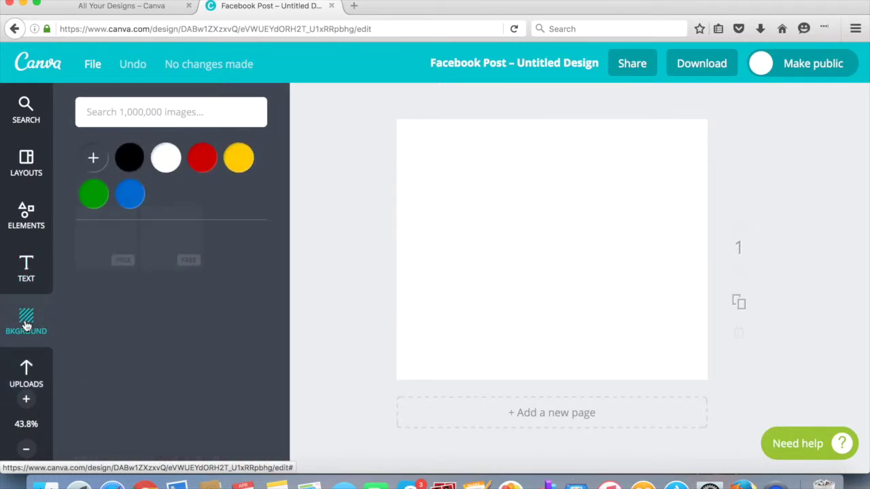
scroll(233, 205, "down", 1)
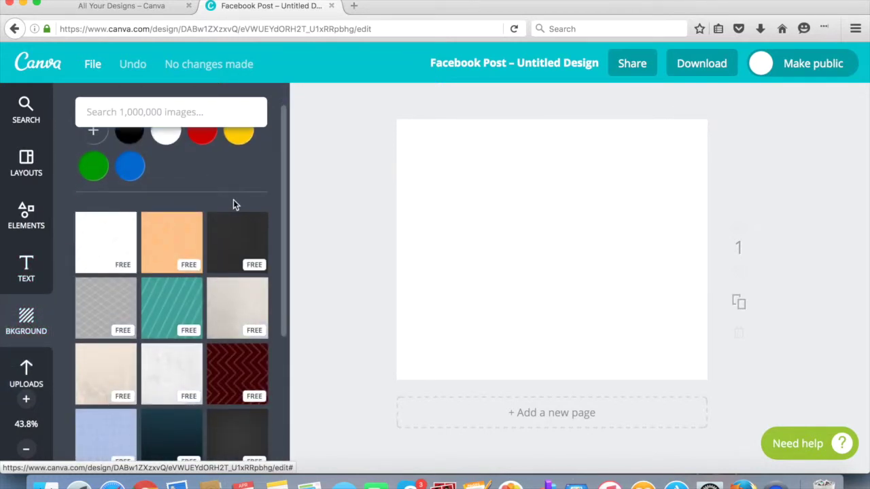
left_click(242, 238)
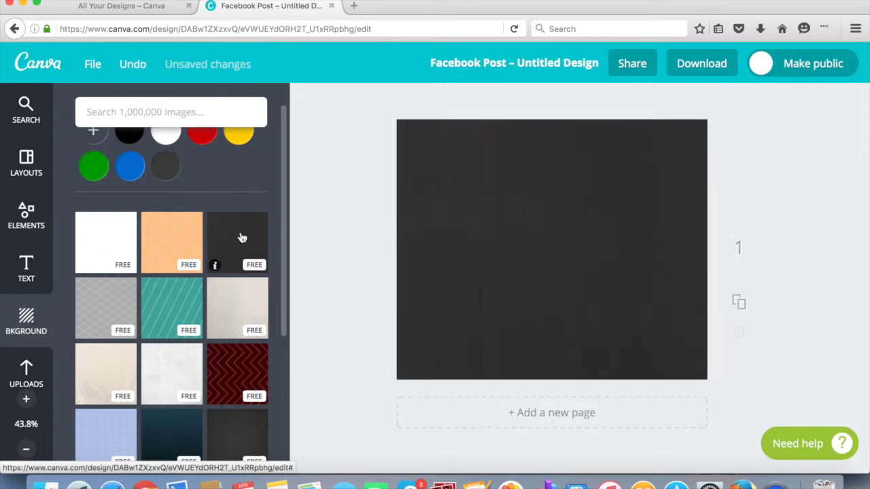
Lighten the background colour to medium grey 606060.
left_click(575, 224)
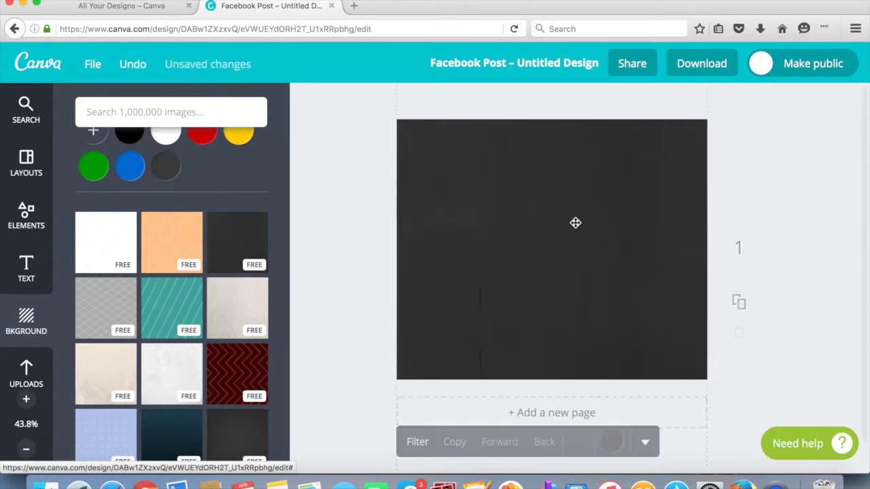
left_click(614, 442)
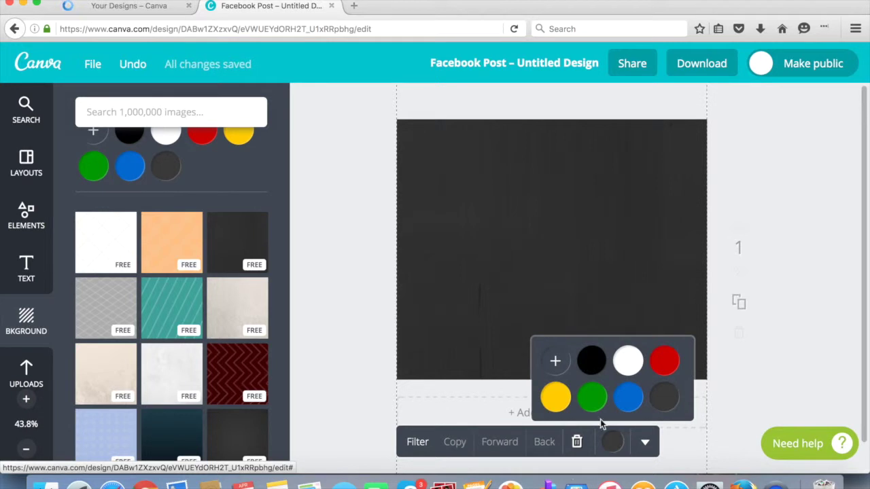
left_click(556, 363)
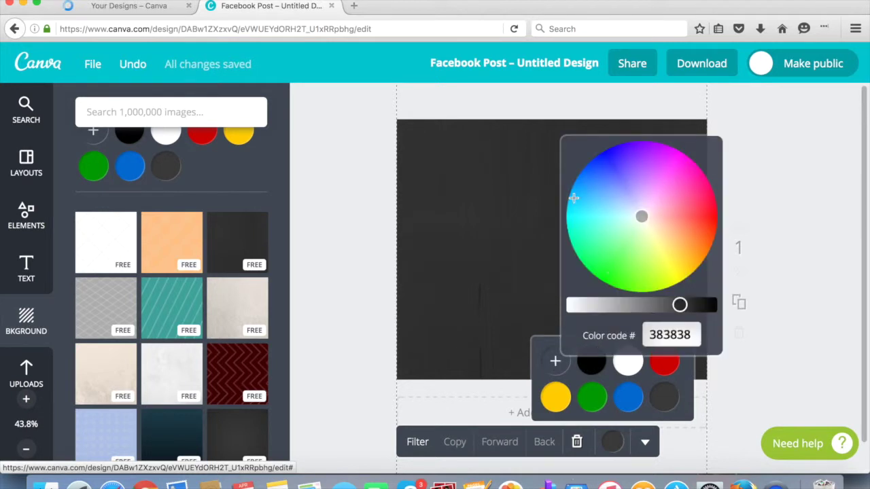
left_click_drag(680, 303, 658, 305)
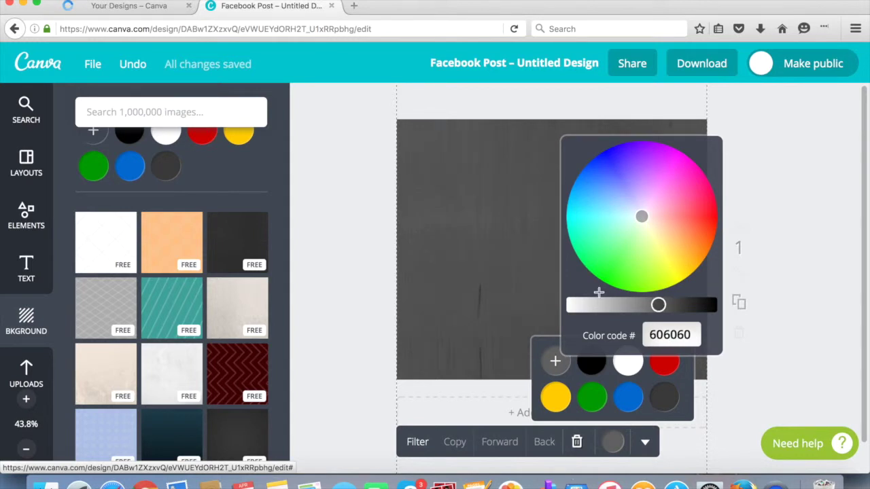
left_click(368, 234)
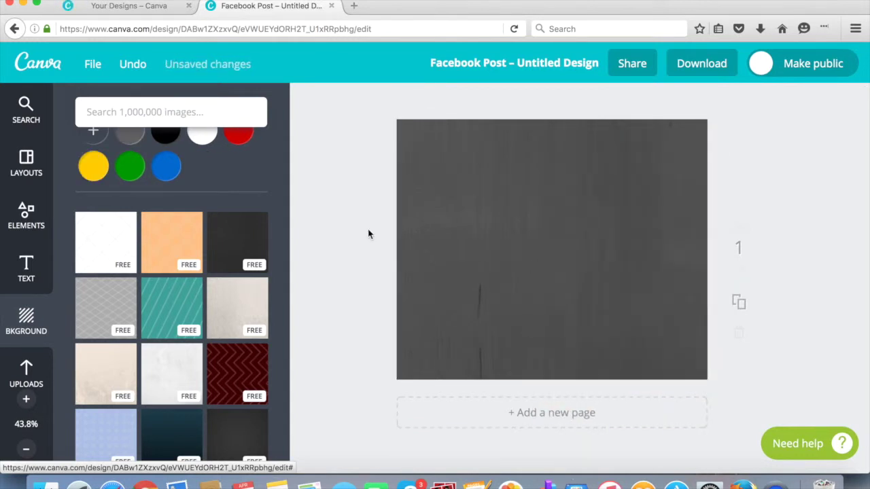
left_click(23, 222)
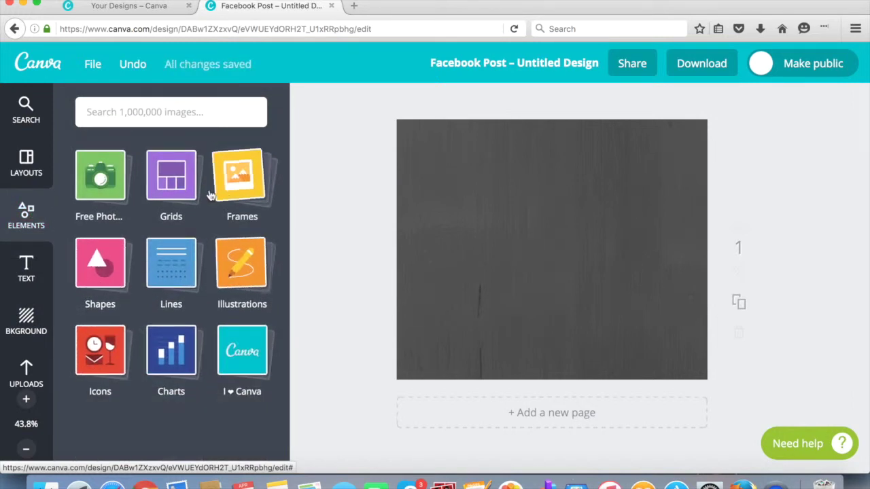
Add the teal checklist icon from Elements > Icons to the design.
left_click(98, 360)
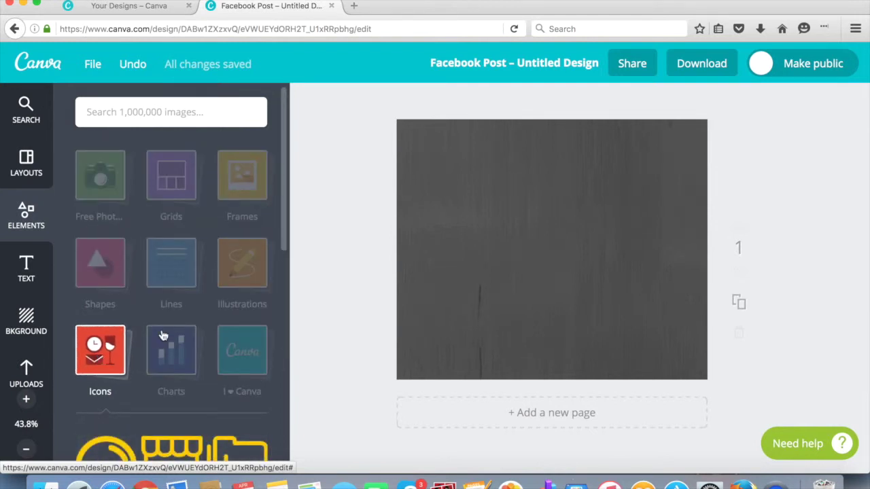
scroll(163, 335, "down", 5)
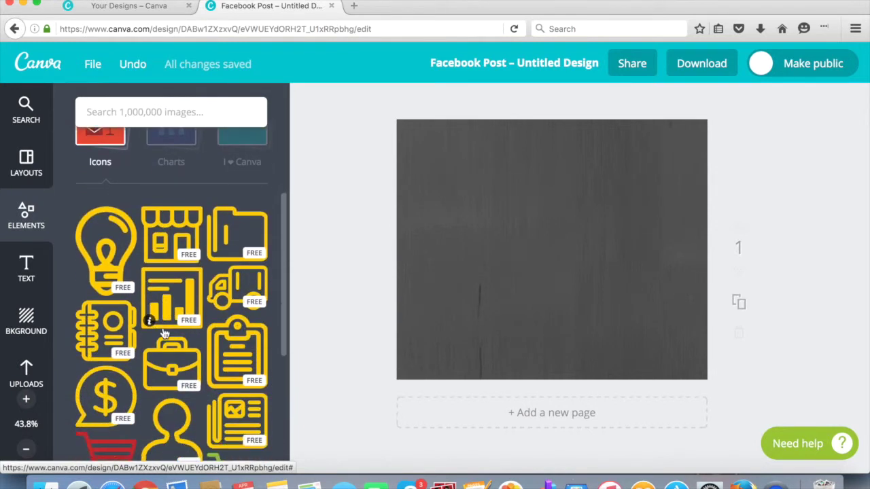
scroll(164, 333, "down", 3)
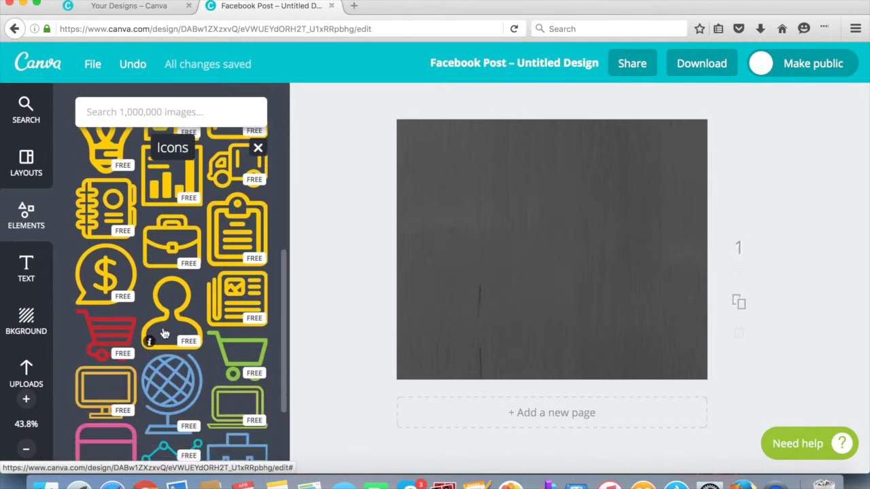
scroll(164, 333, "down", 4)
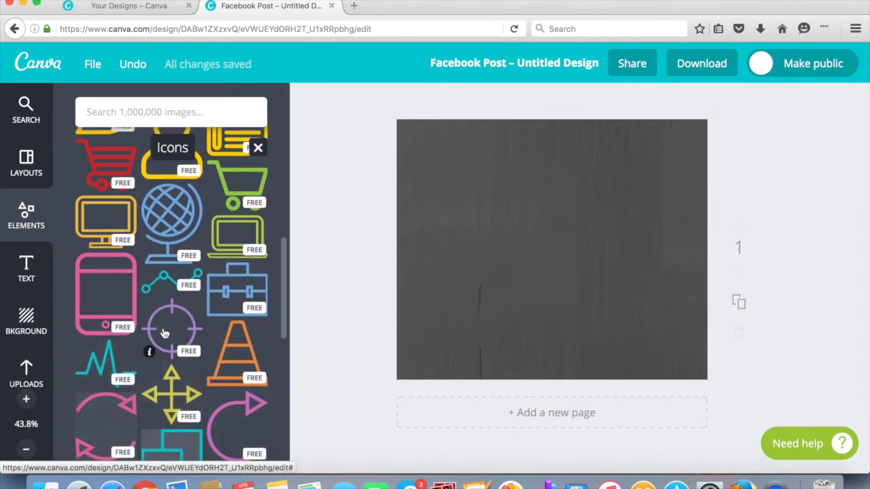
scroll(164, 333, "down", 7)
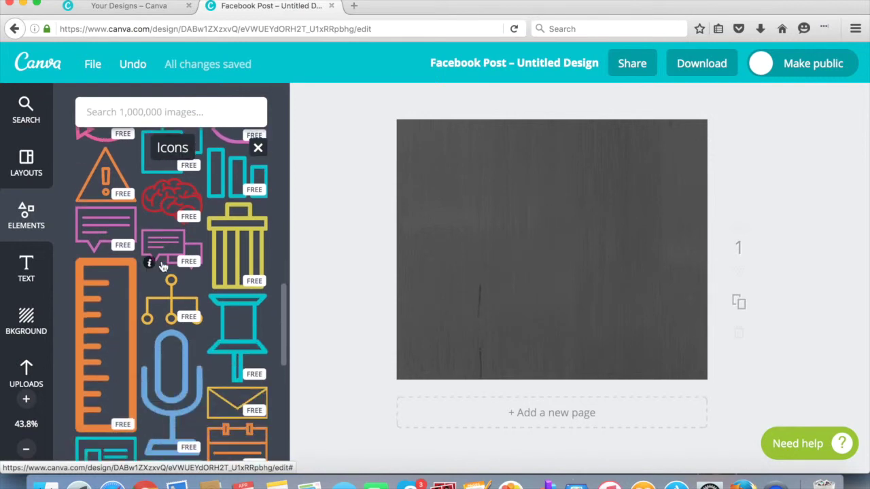
scroll(163, 267, "down", 5)
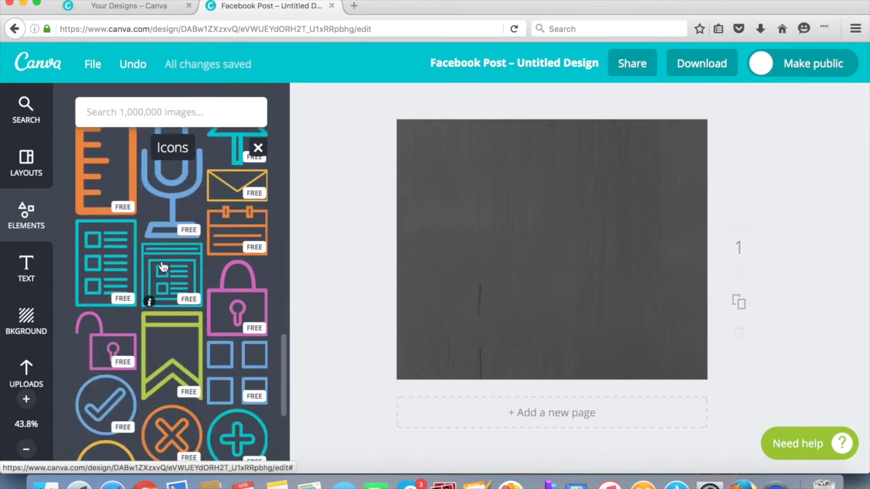
scroll(163, 267, "down", 2)
scroll(163, 268, "up", 2)
scroll(163, 267, "up", 1)
left_click(107, 270)
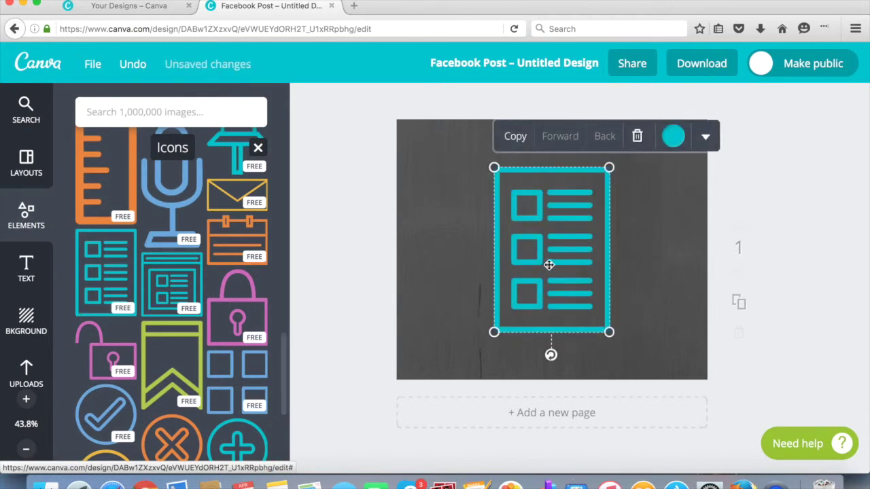
Resize the checklist icon, place it in the upper-left, then view the invitation email.
left_click_drag(609, 168, 591, 193)
left_click_drag(518, 236, 447, 200)
left_click_drag(505, 288, 529, 312)
left_click_drag(483, 247, 486, 236)
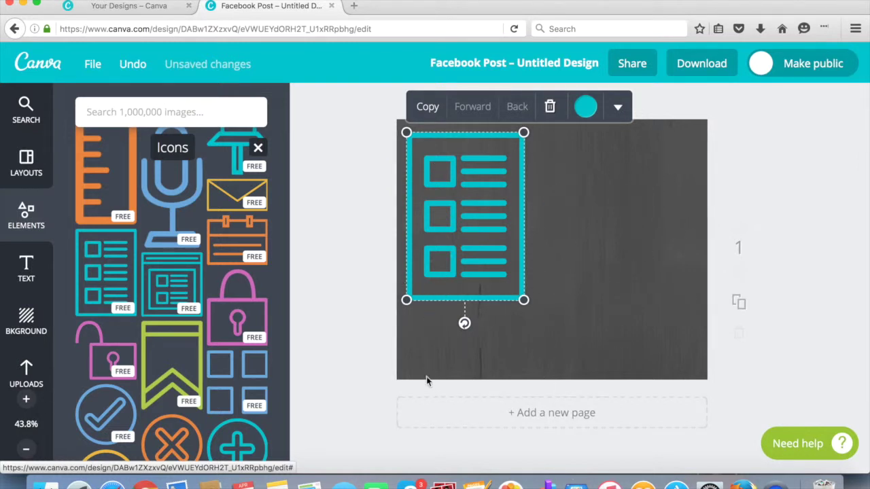
left_click(834, 135)
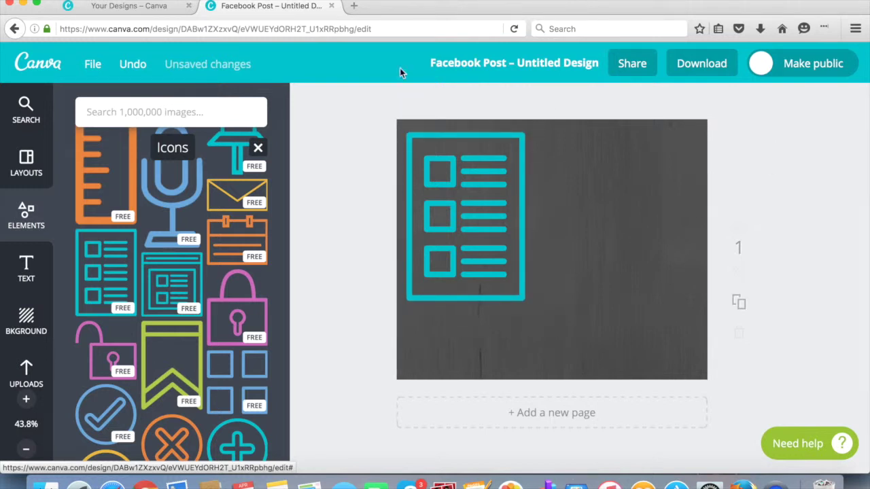
left_click(145, 484)
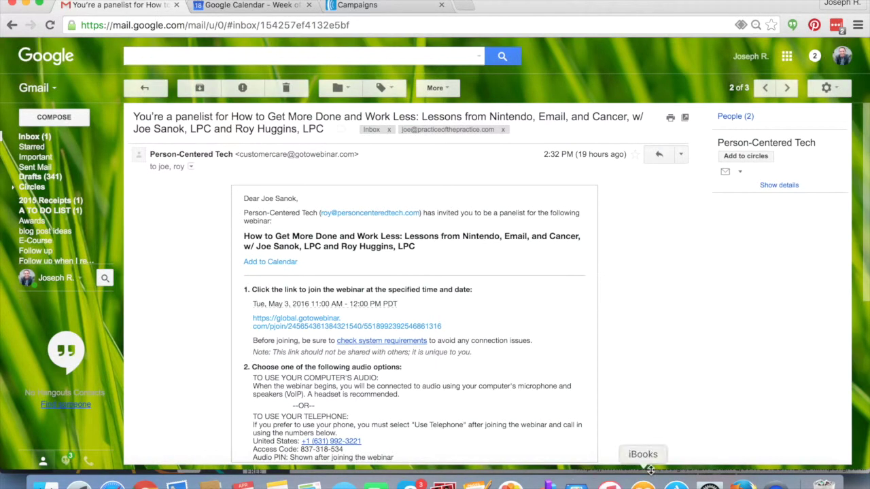
Add a heading text box in the upper right reading 'GET MORE DONE'.
left_click(743, 485)
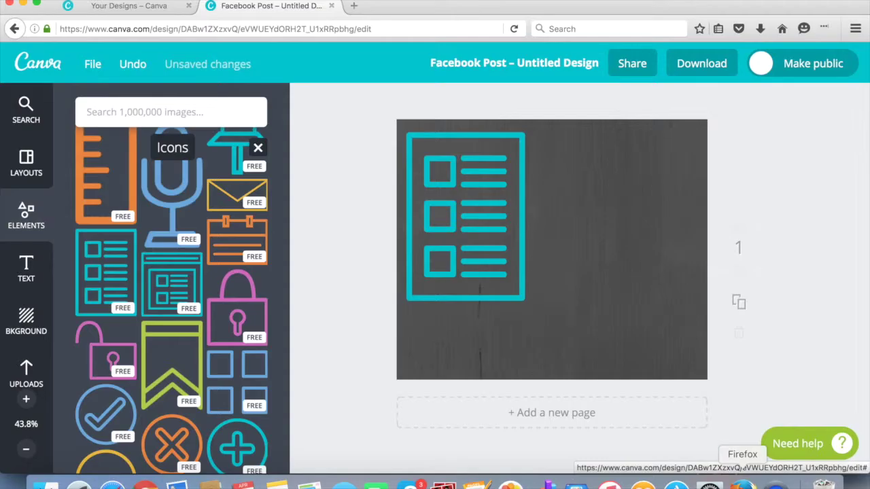
left_click(23, 272)
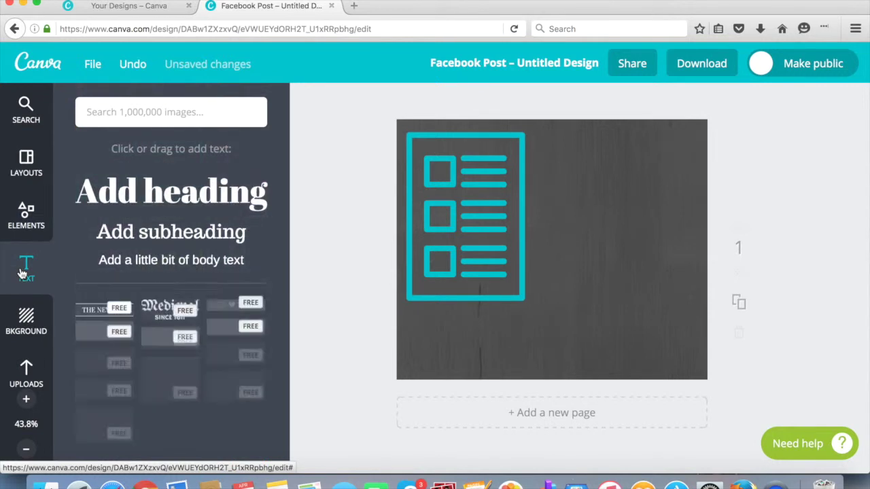
scroll(199, 226, "down", 3)
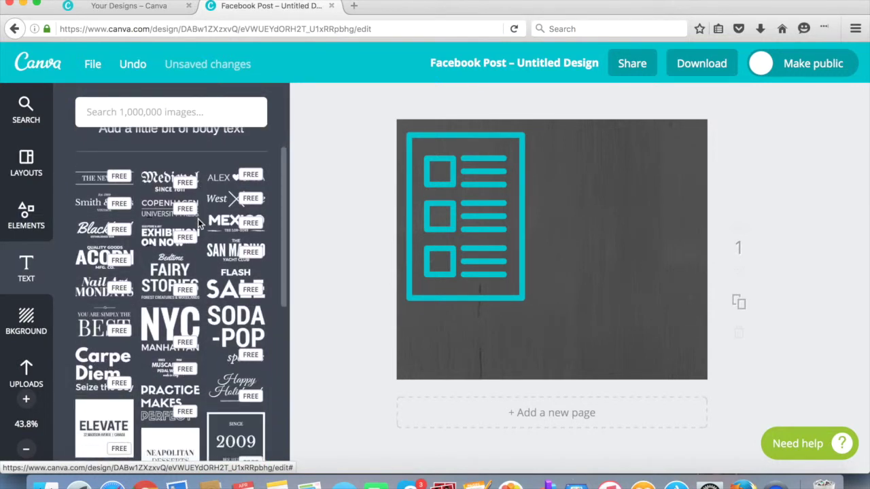
scroll(199, 225, "up", 3)
scroll(199, 225, "down", 7)
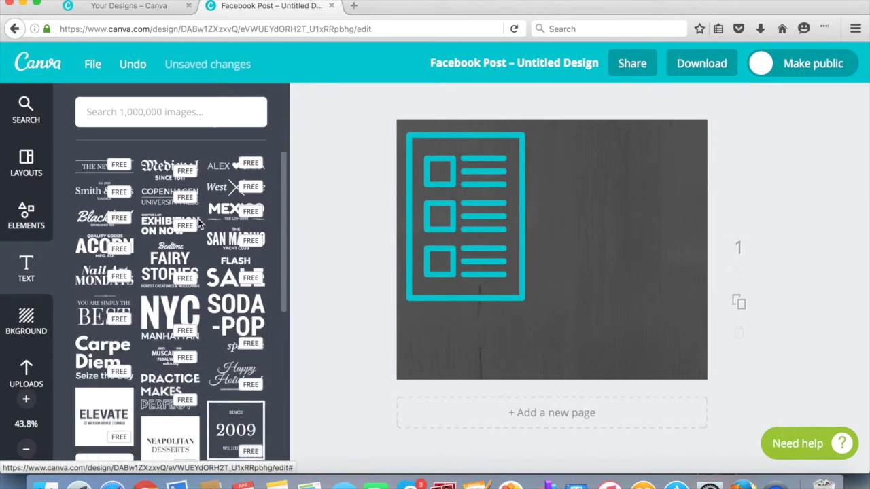
scroll(198, 219, "down", 4)
scroll(198, 218, "up", 9)
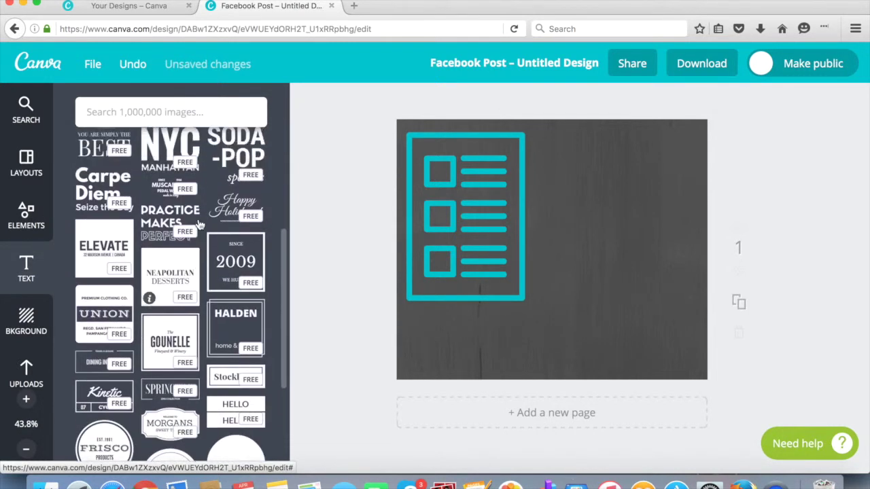
scroll(198, 223, "up", 2)
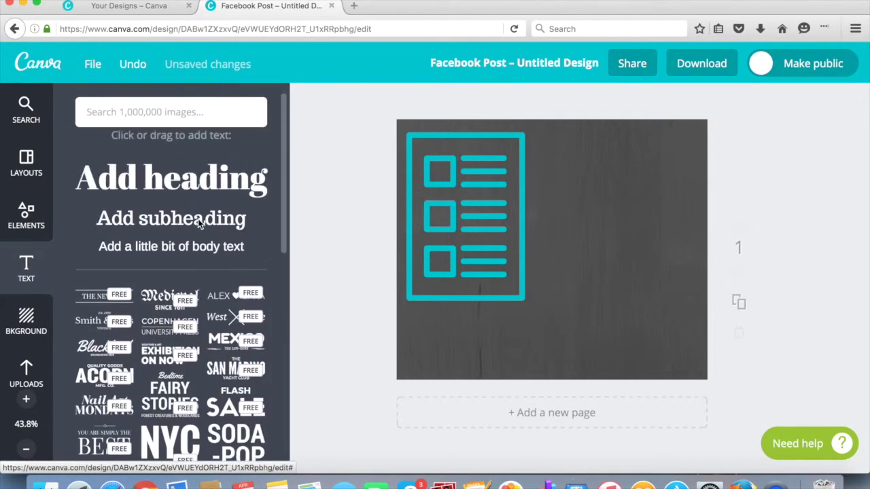
left_click(180, 180)
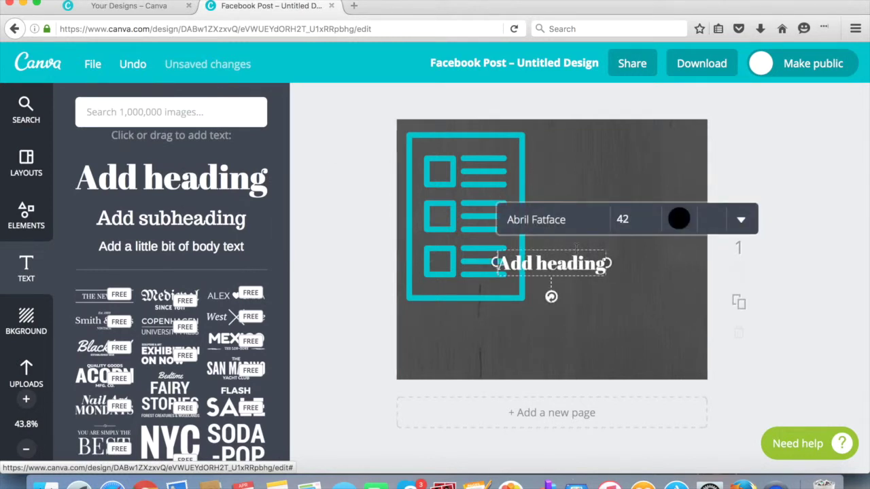
left_click_drag(577, 246, 638, 166)
left_click(611, 185)
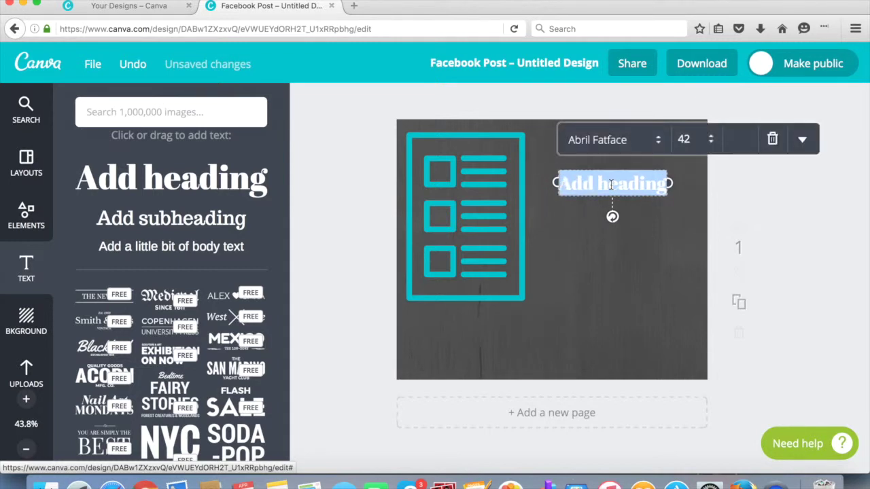
type("GET MORE DONE")
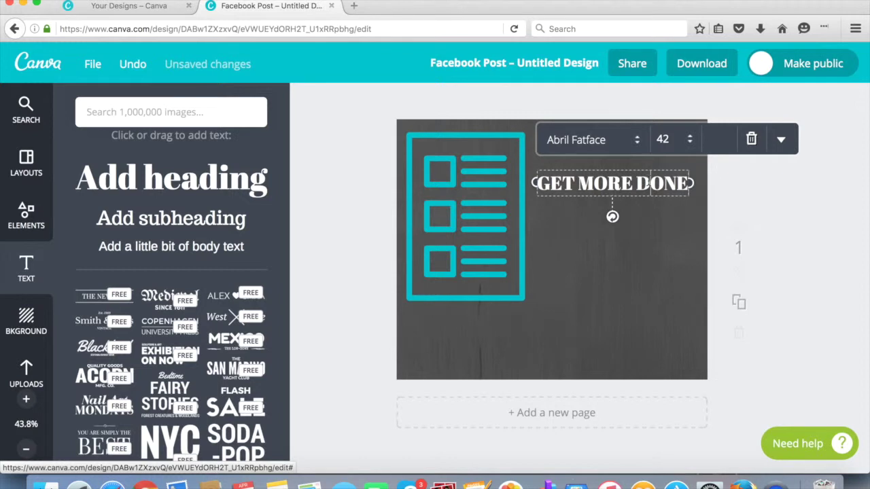
Select the GET MORE DONE text and scroll the font list to Josefin Sans.
triple_click(634, 181)
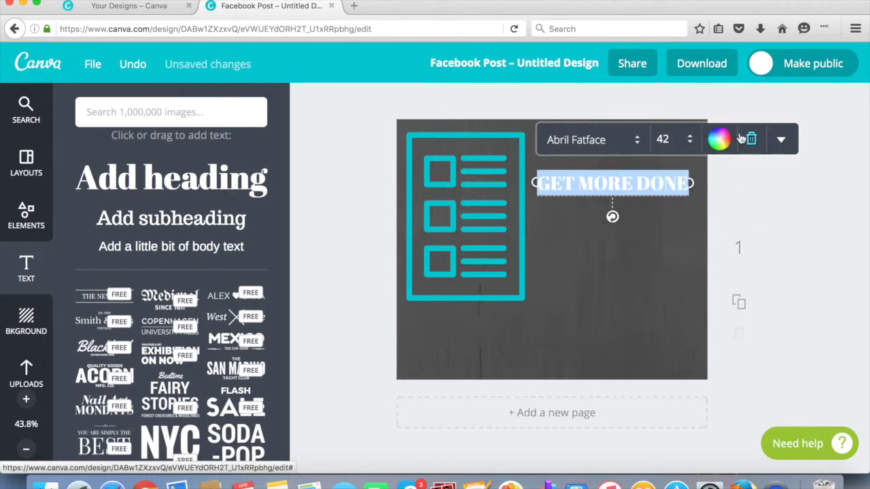
left_click(637, 139)
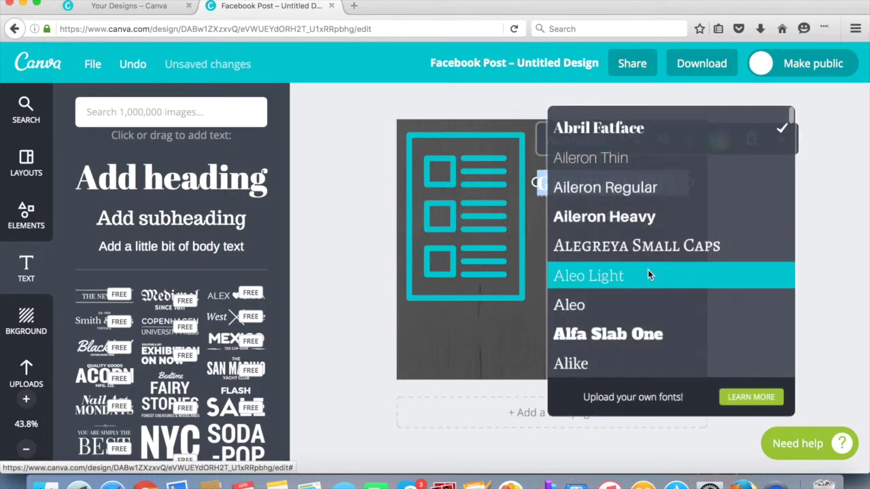
scroll(648, 270, "down", 15)
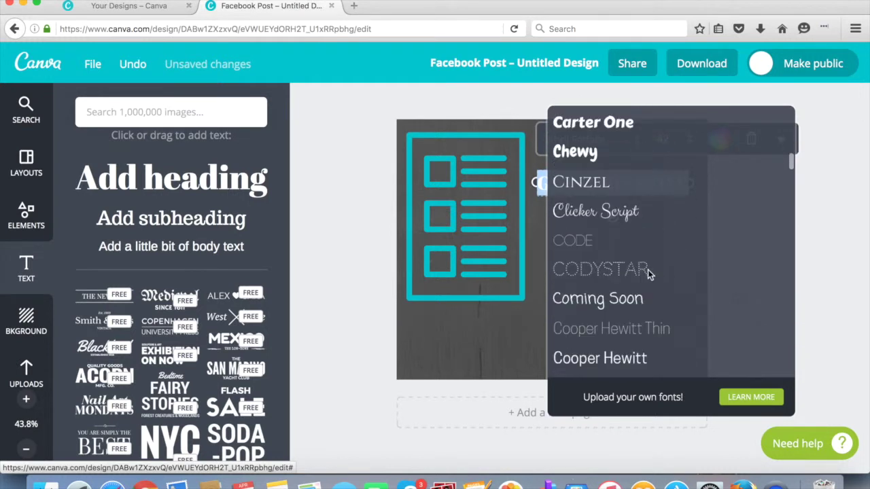
scroll(648, 270, "down", 10)
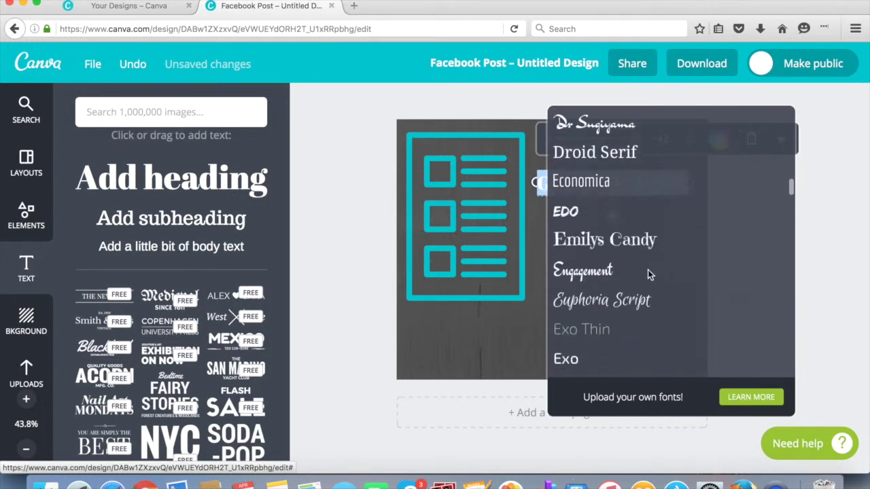
scroll(648, 270, "down", 10)
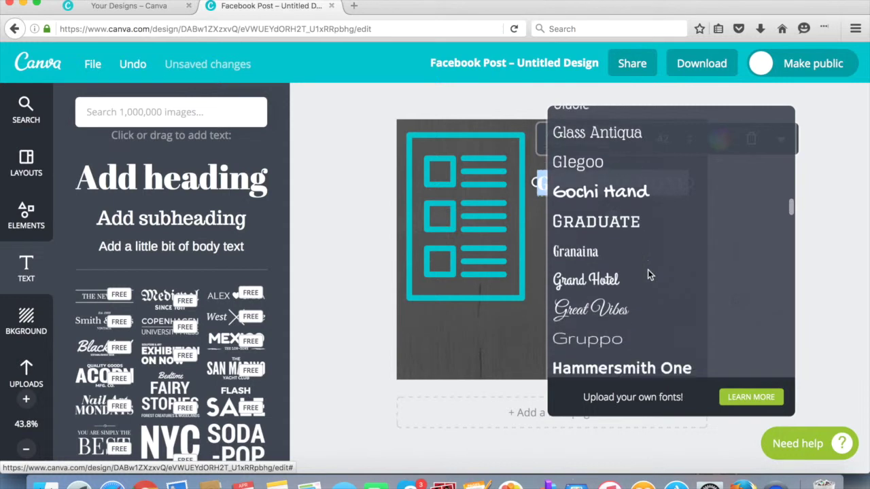
scroll(648, 270, "down", 10)
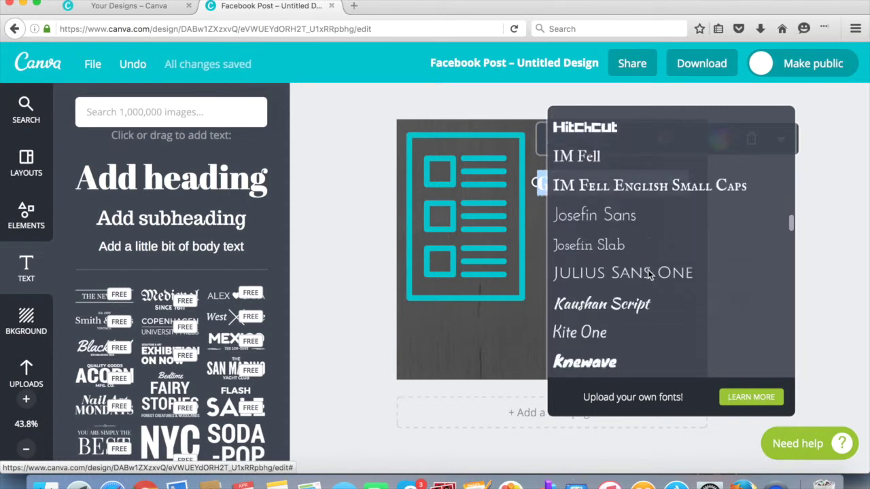
scroll(648, 273, "down", 3)
scroll(648, 270, "up", 2)
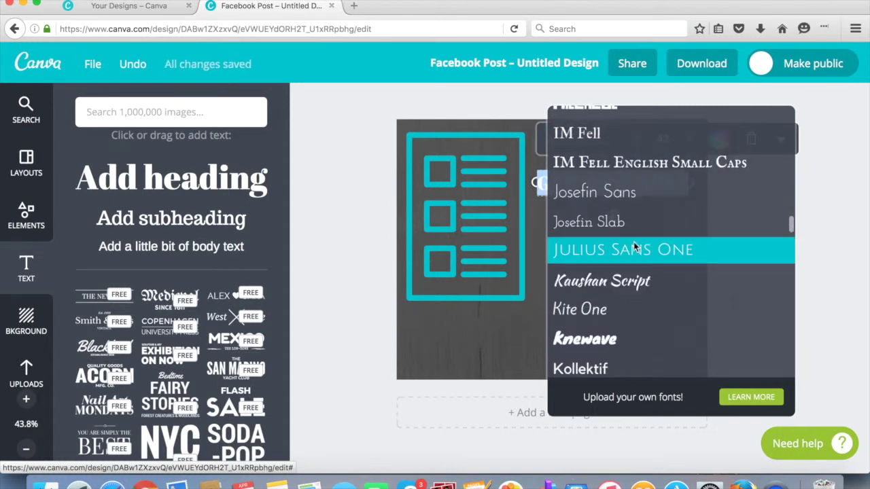
Apply Josefin Sans to GET MORE DONE and set it to size 56 on one line.
left_click(629, 192)
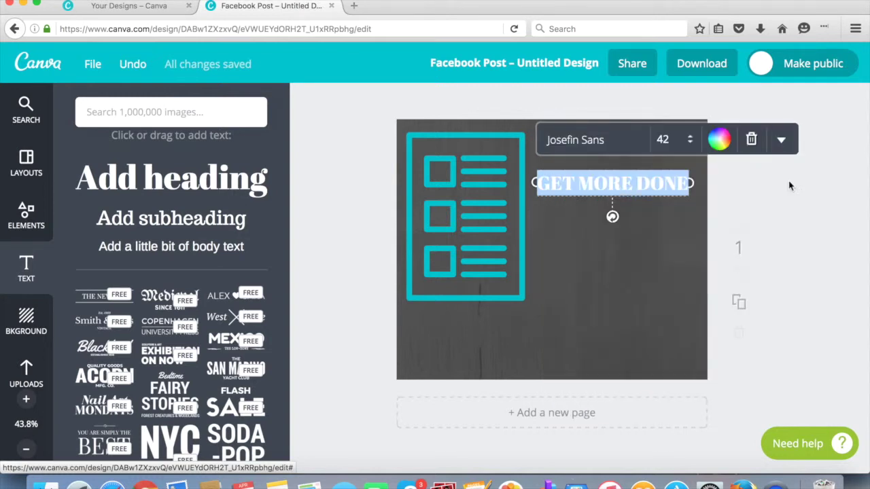
left_click(634, 211)
double_click(602, 179)
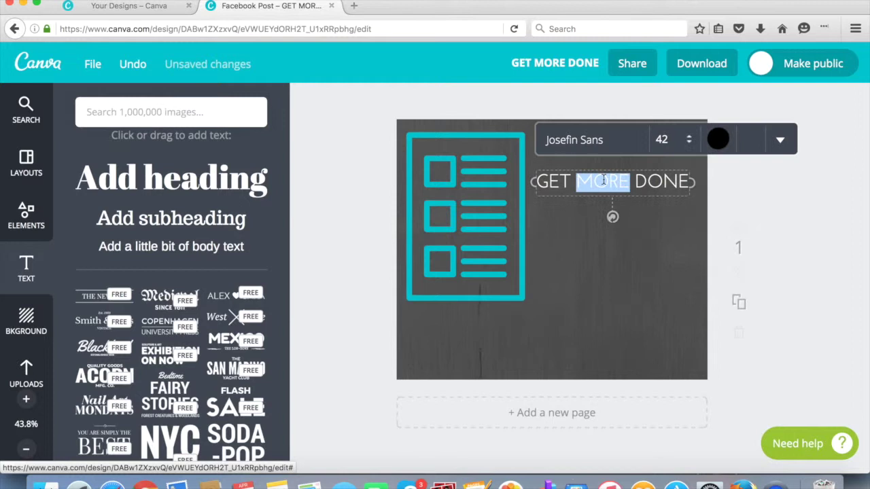
key("ctrl+a")
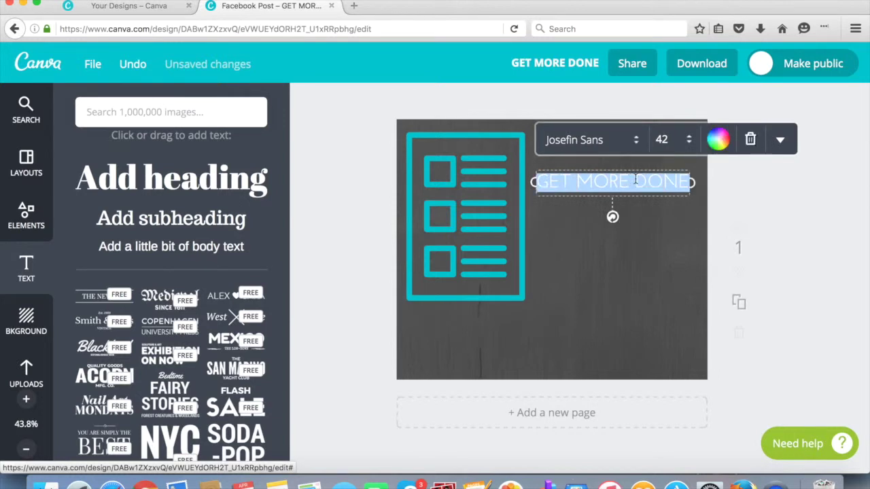
left_click(679, 138)
left_click(676, 355)
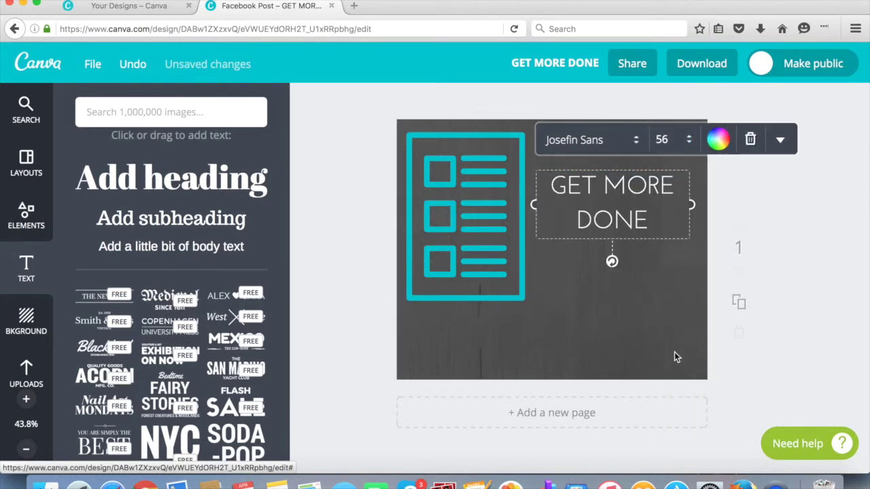
left_click_drag(533, 205, 468, 208)
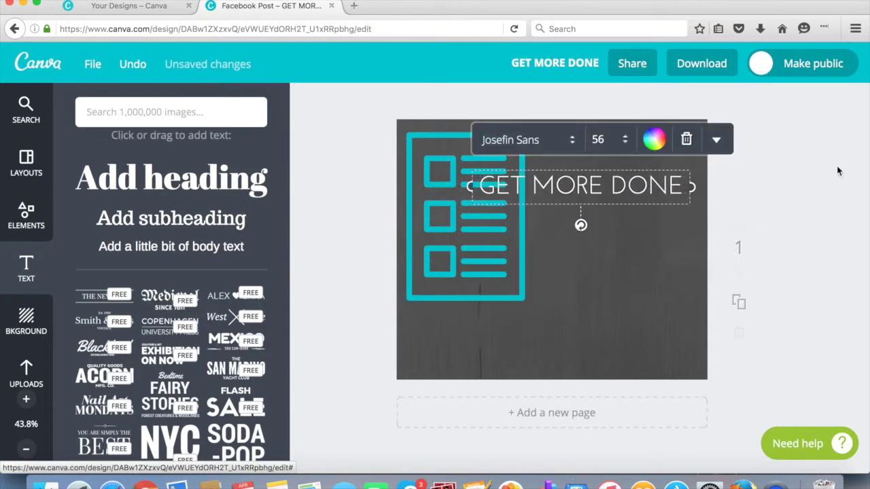
left_click_drag(634, 185, 651, 183)
Tighten the heading's letter spacing to -120 and shift it slightly right.
triple_click(651, 183)
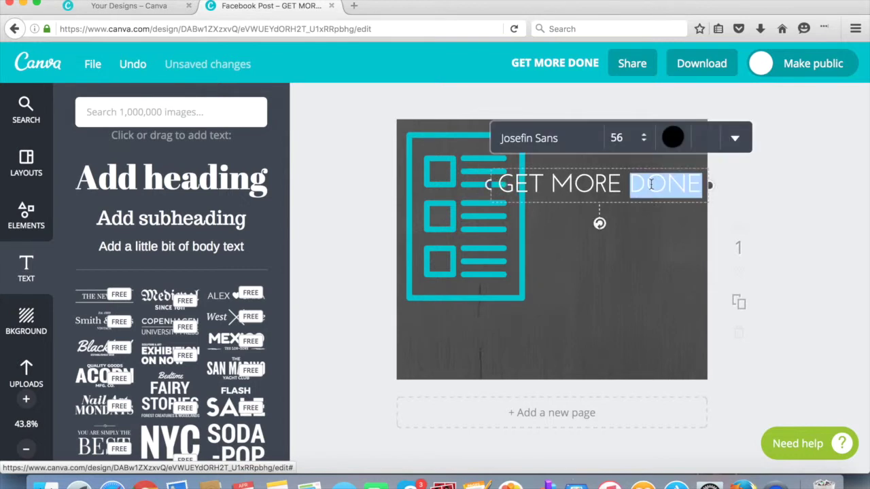
left_click(734, 141)
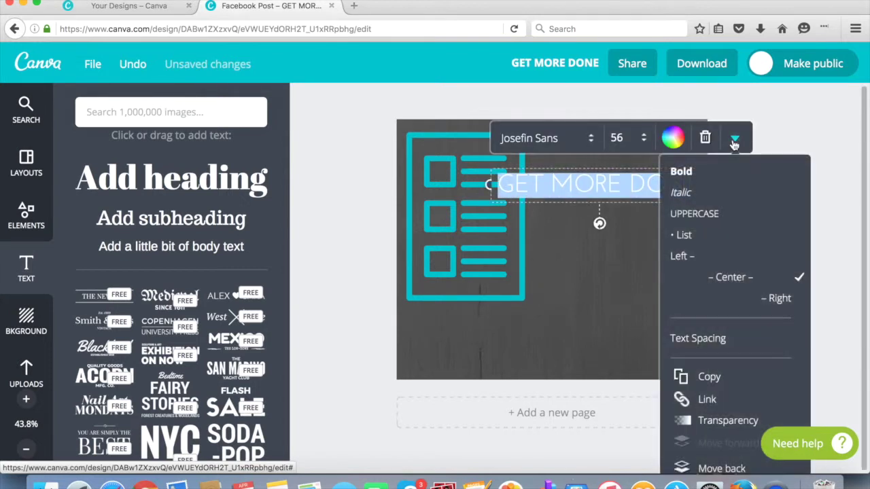
left_click(707, 340)
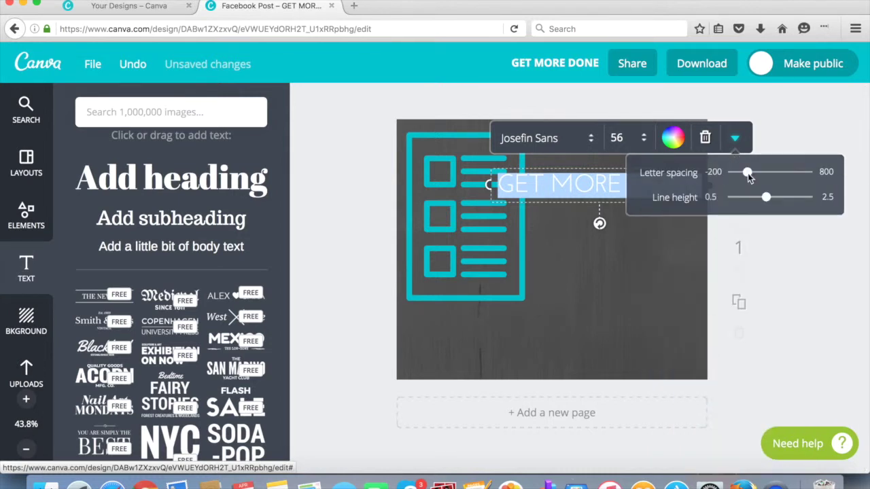
left_click_drag(748, 174, 739, 173)
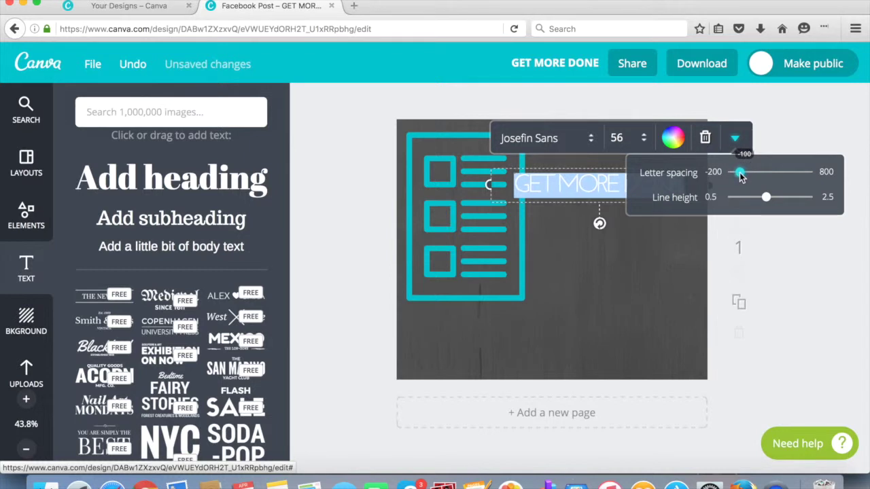
left_click(802, 139)
left_click_drag(639, 181, 644, 183)
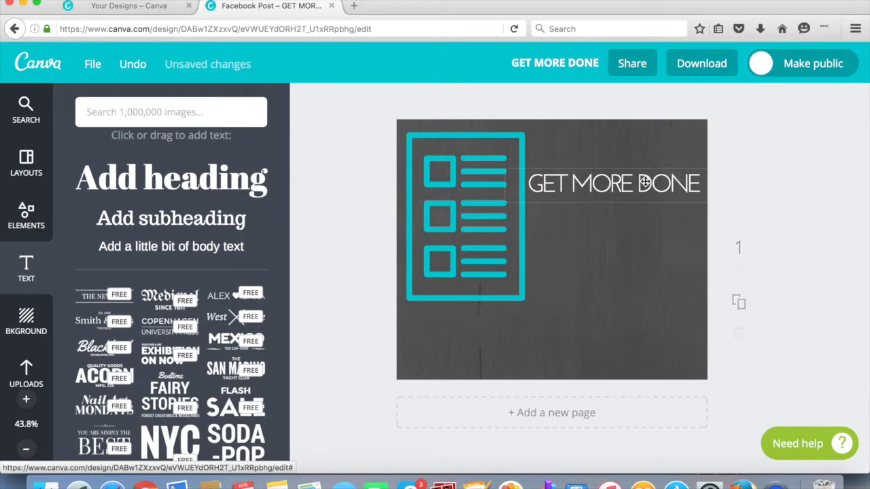
double_click(644, 182)
left_click(645, 182)
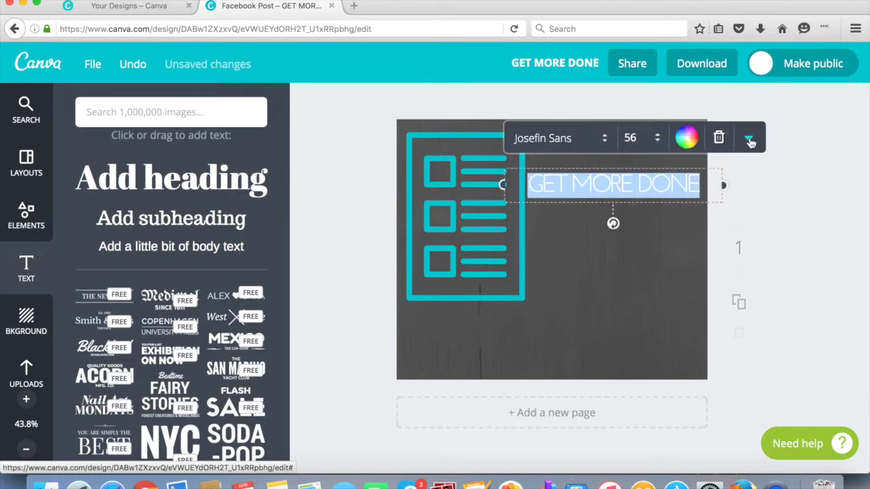
Duplicate GET MORE DONE, place the copy beneath it and retype it as 'WORK LESS'.
left_click(749, 139)
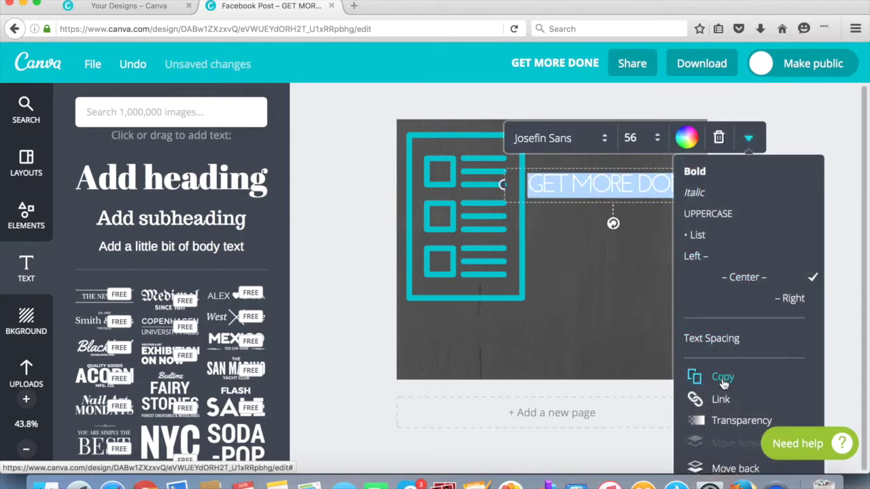
left_click(723, 380)
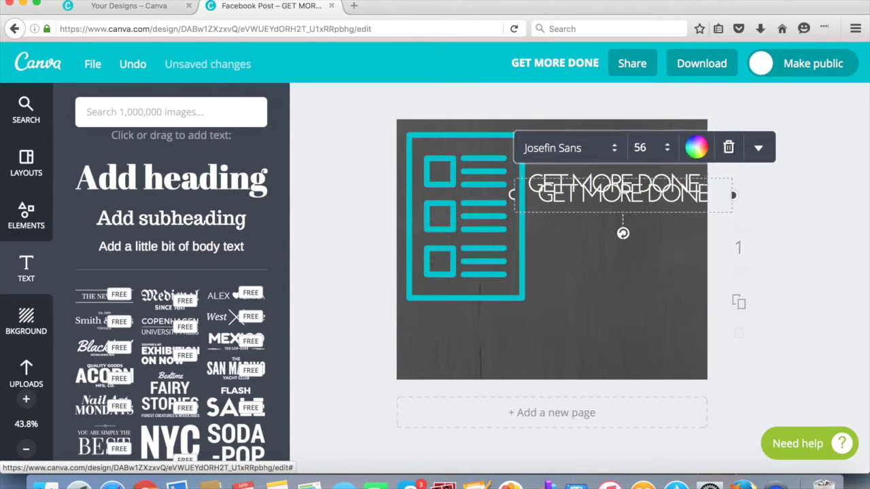
left_click_drag(705, 181, 697, 206)
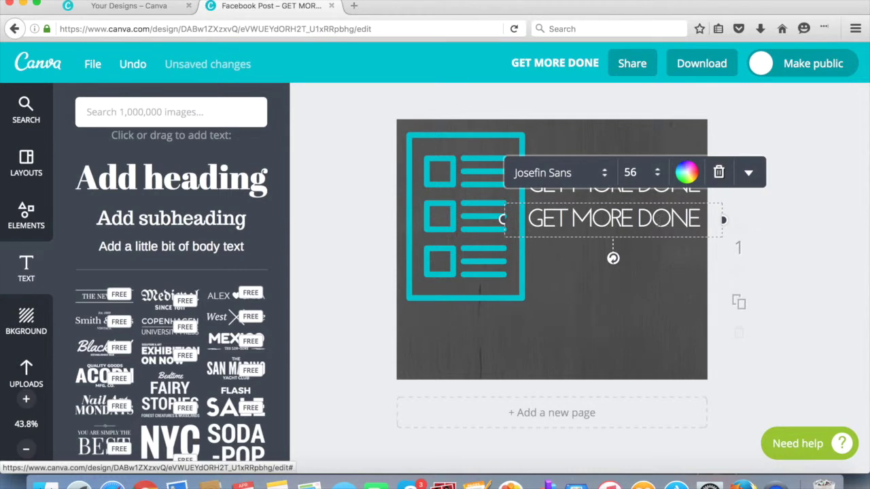
double_click(659, 220)
type("WORK LESS")
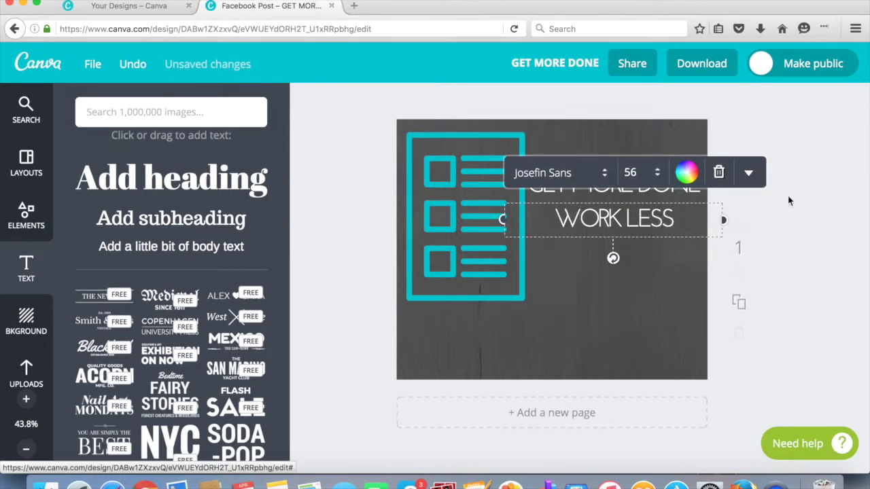
left_click(747, 207)
left_click_drag(642, 221, 641, 226)
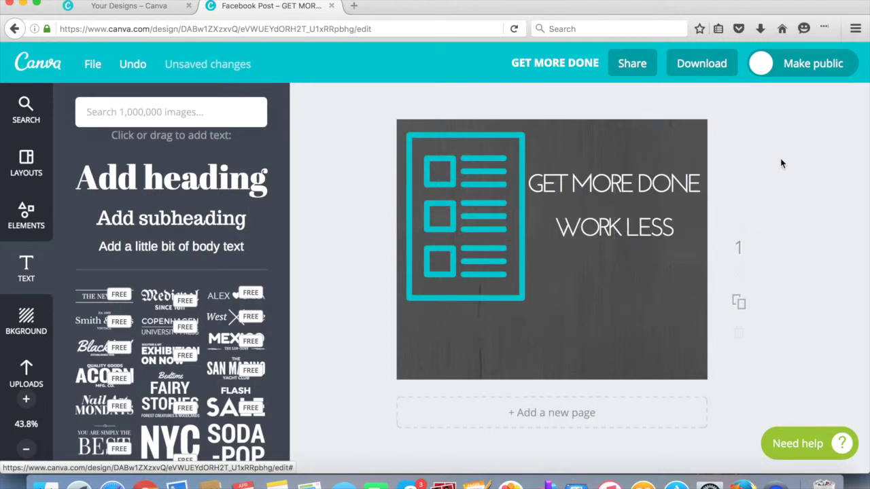
Add a body text box for 'HOW TO' and set it to size 28.
left_click(154, 249)
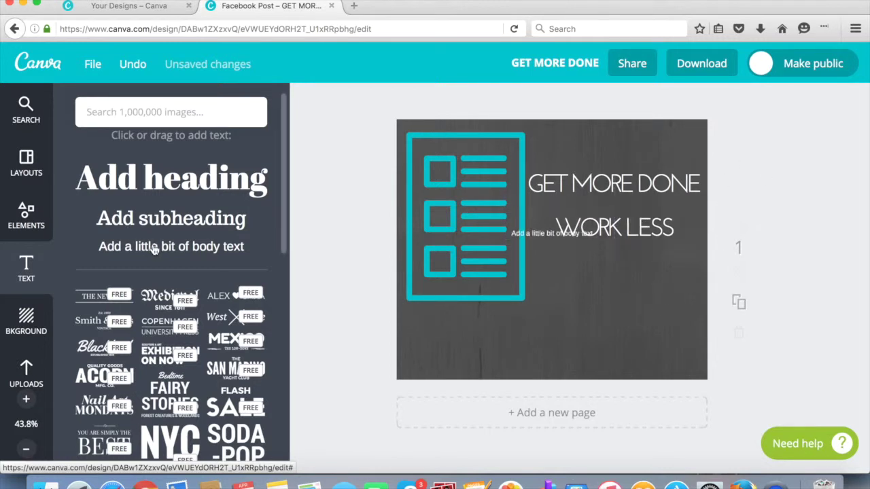
left_click(561, 255)
left_click(562, 256)
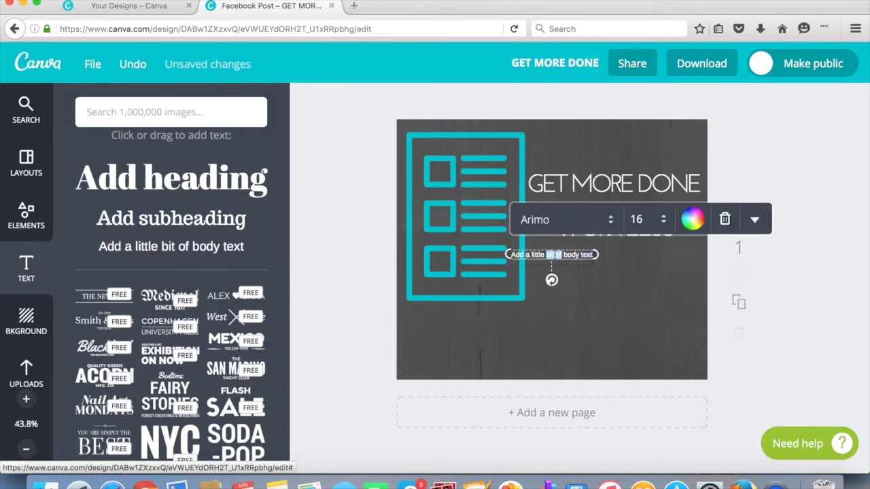
type("HOW TO")
left_click(663, 222)
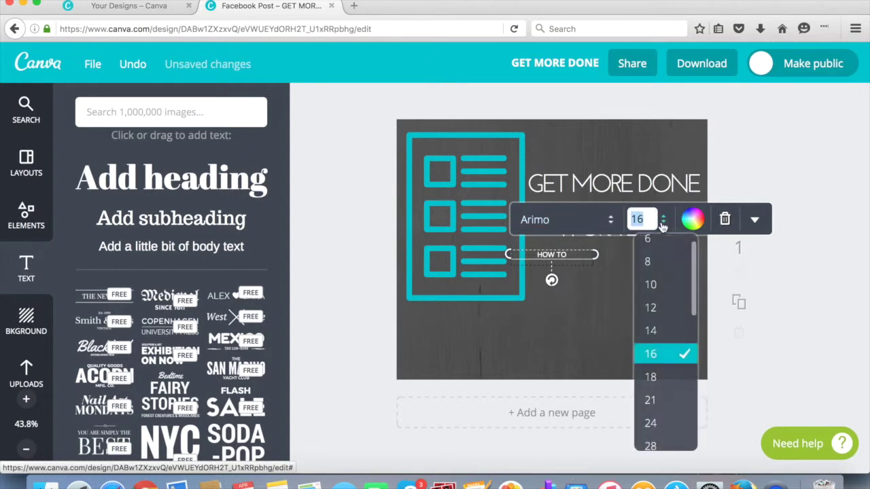
scroll(658, 400, "down", 2)
left_click(655, 387)
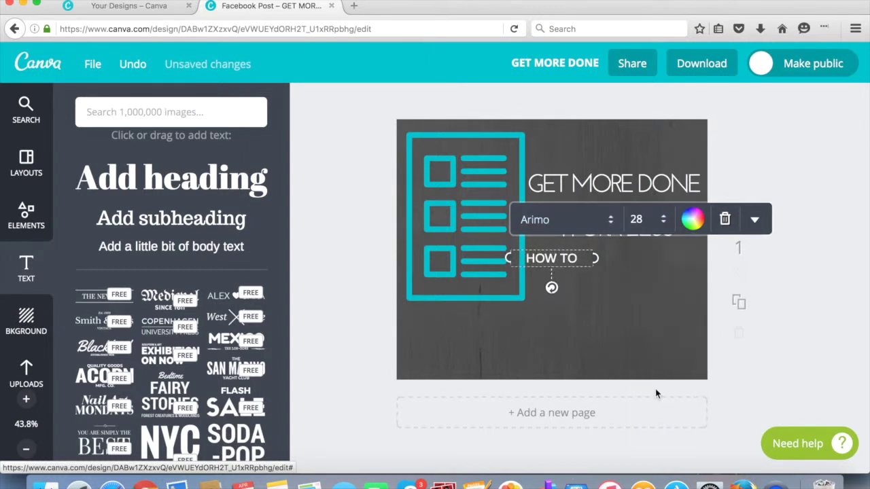
Make HOW TO teal Josefin Sans and move it above GET MORE DONE.
left_click(610, 222)
scroll(616, 277, "down", 10)
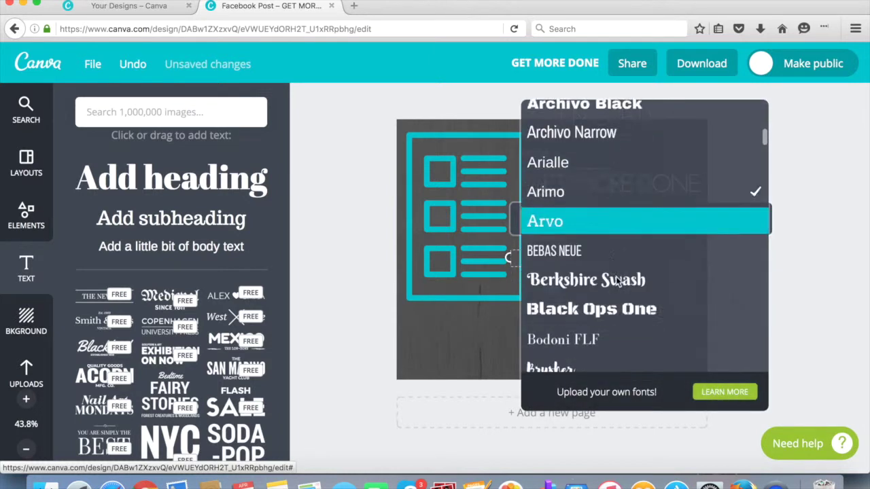
scroll(616, 276, "down", 10)
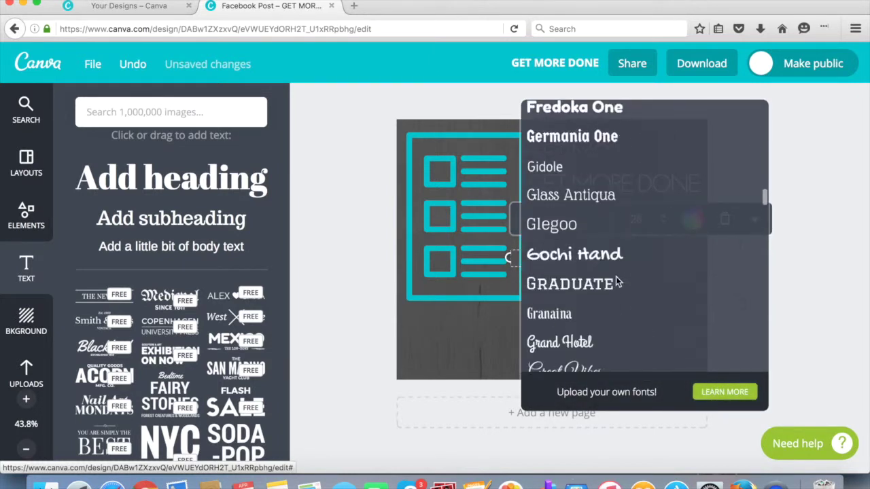
scroll(615, 277, "down", 3)
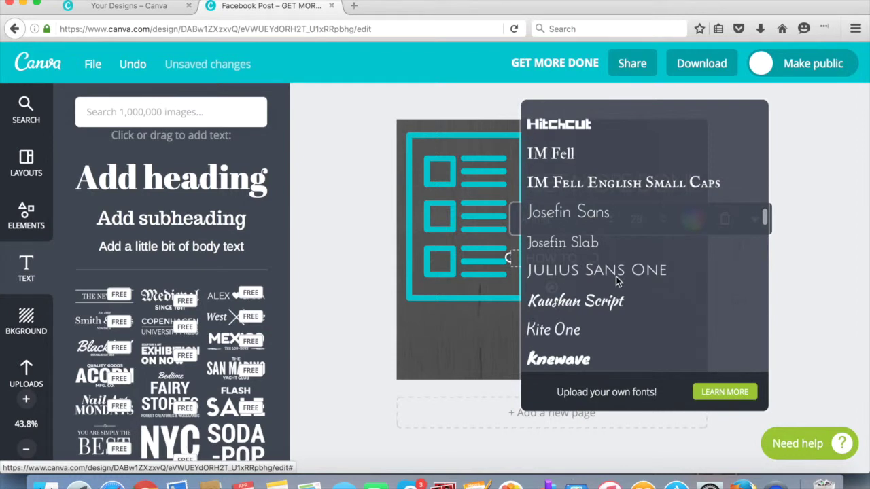
left_click(603, 222)
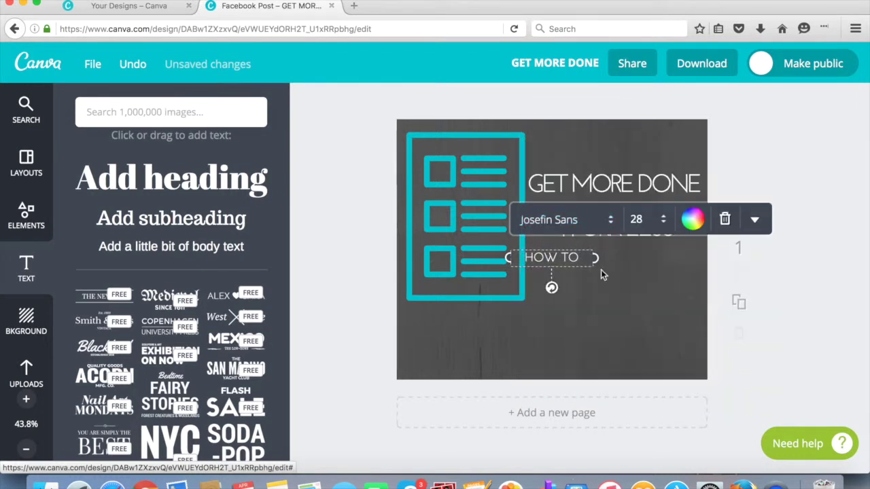
left_click(693, 222)
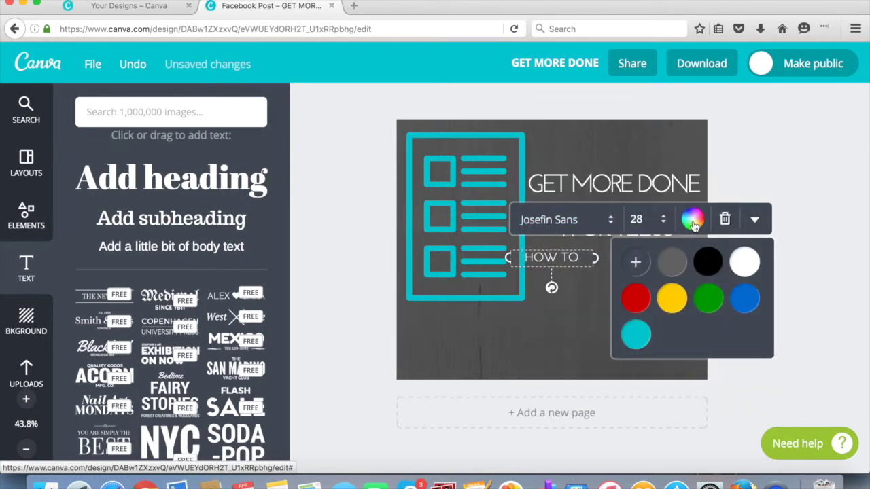
left_click(635, 334)
left_click(591, 306)
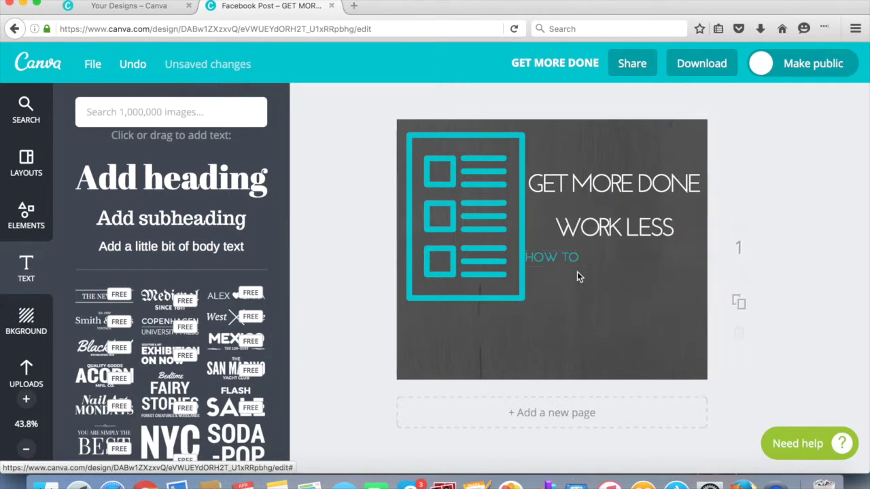
left_click_drag(577, 262, 624, 161)
Duplicate HOW TO, move the copy between the headings and retype it as 'AND'.
left_click(624, 161)
left_click(818, 128)
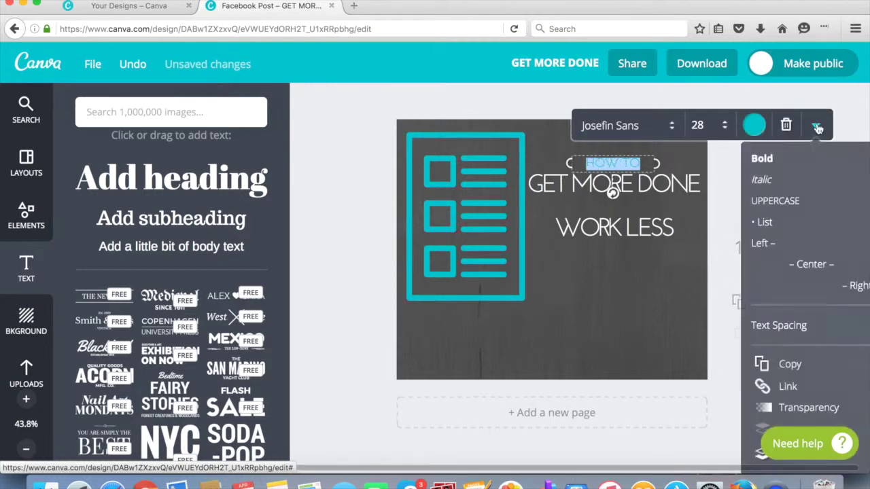
left_click(783, 364)
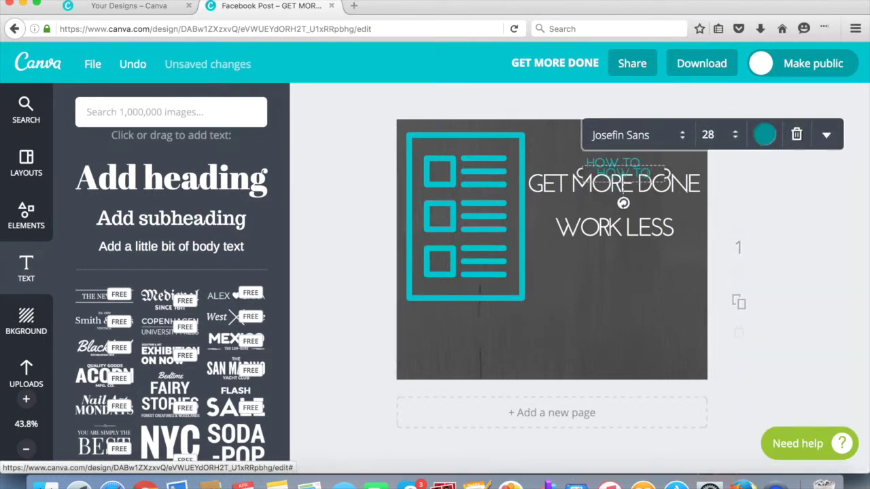
left_click_drag(635, 170, 615, 218)
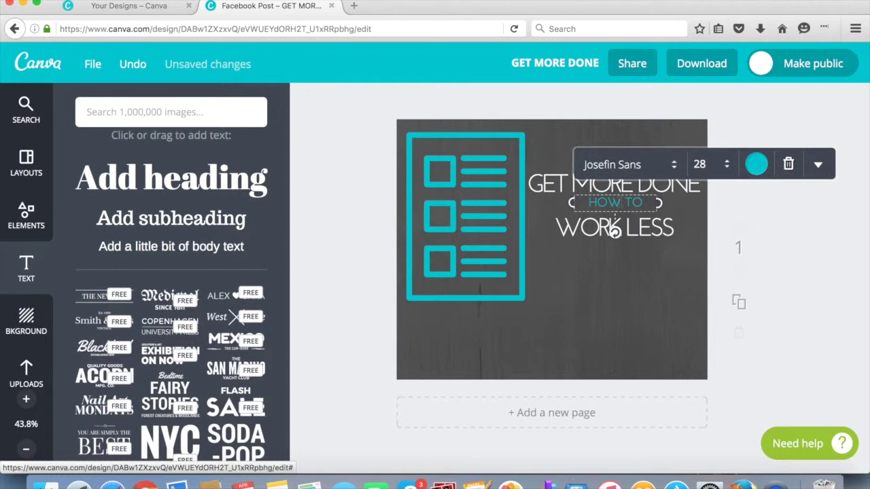
double_click(620, 202)
type("AND")
left_click(827, 230)
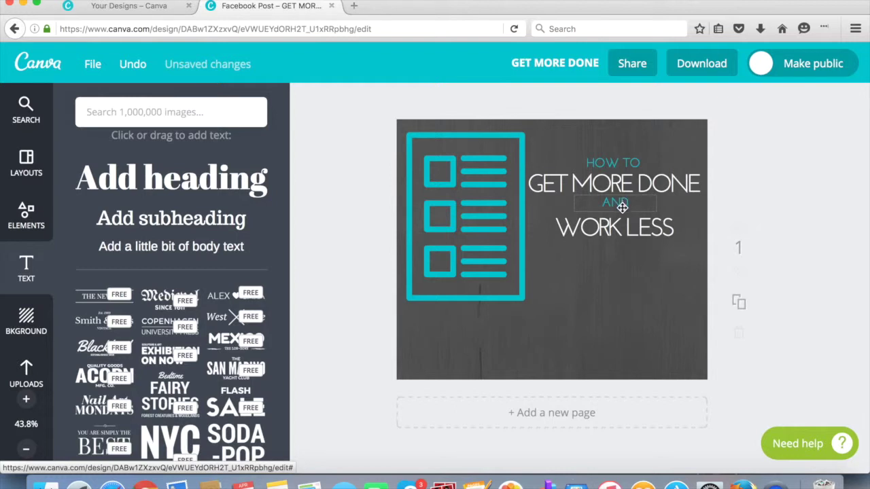
left_click_drag(623, 207, 623, 208)
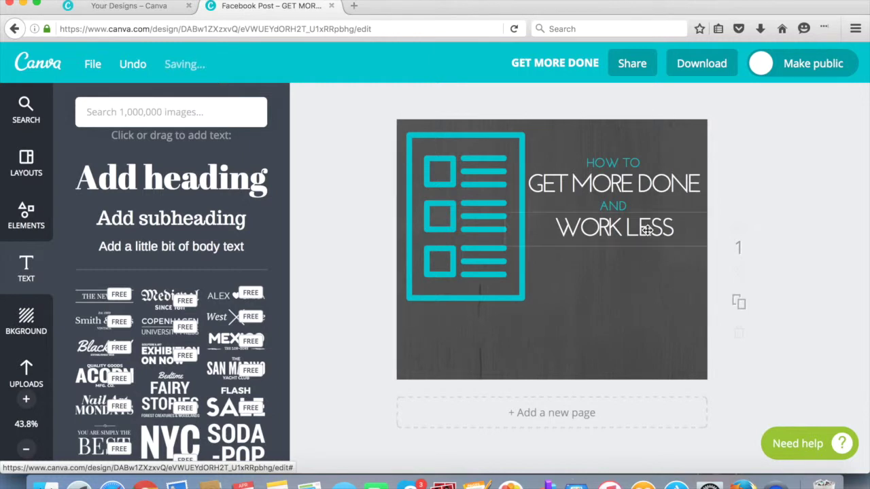
Respace the title lines, lower the checklist icon and move HOW TO to top centre.
left_click_drag(648, 233, 647, 257)
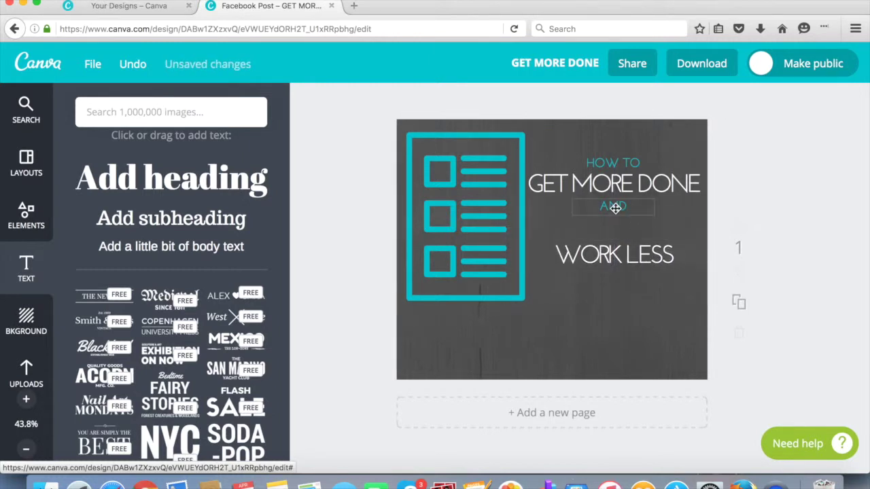
left_click_drag(616, 217, 615, 233)
left_click_drag(637, 184, 636, 204)
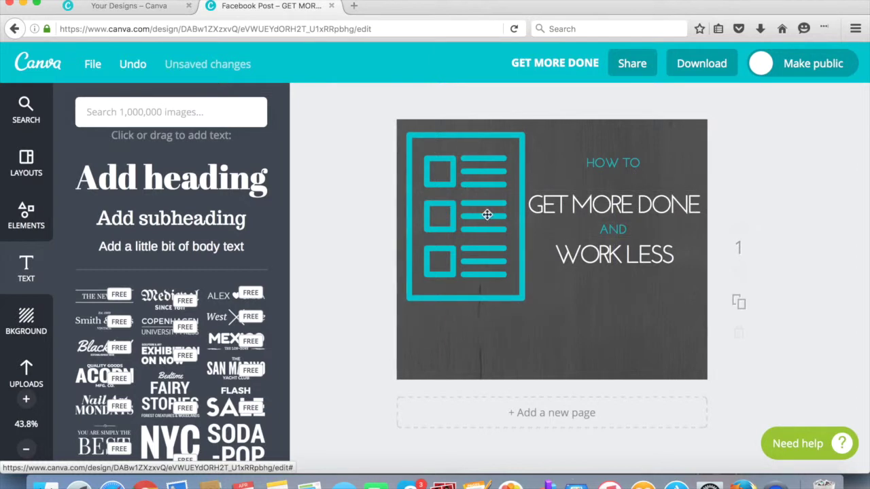
left_click_drag(485, 210, 494, 295)
left_click_drag(624, 162, 560, 133)
Set HOW TO to size 42 and move GET MORE DONE directly beneath it.
left_click(560, 133)
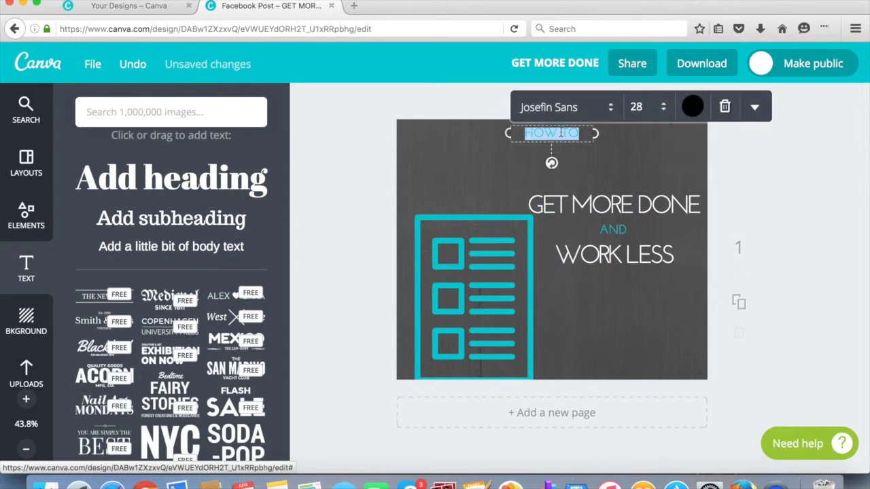
left_click(661, 107)
left_click(660, 345)
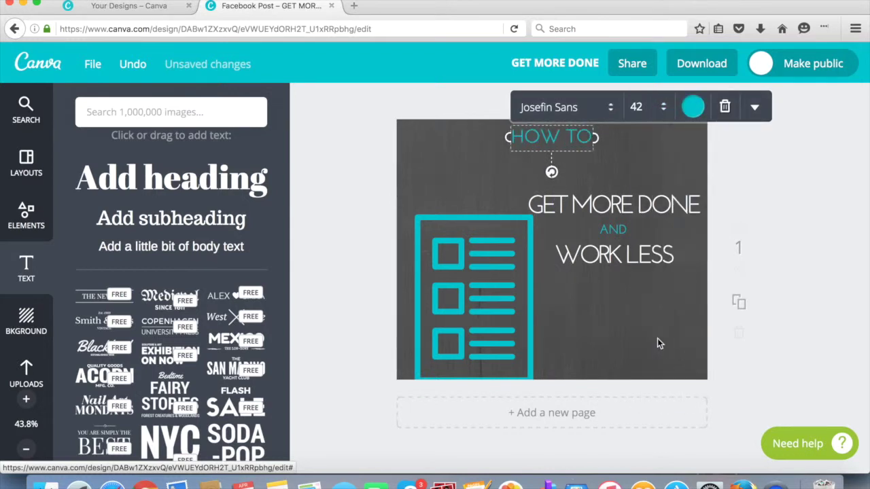
left_click(662, 204)
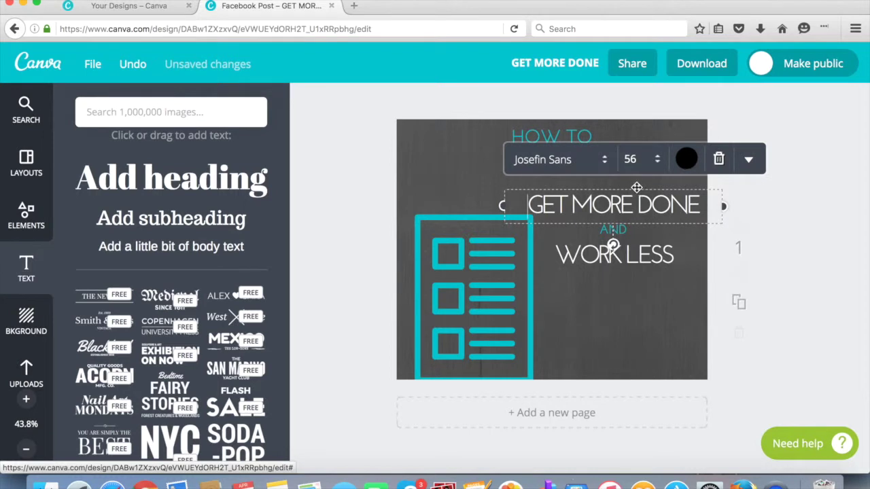
left_click_drag(636, 187, 573, 147)
Loosen GET MORE DONE's letter spacing to about -10.
triple_click(558, 167)
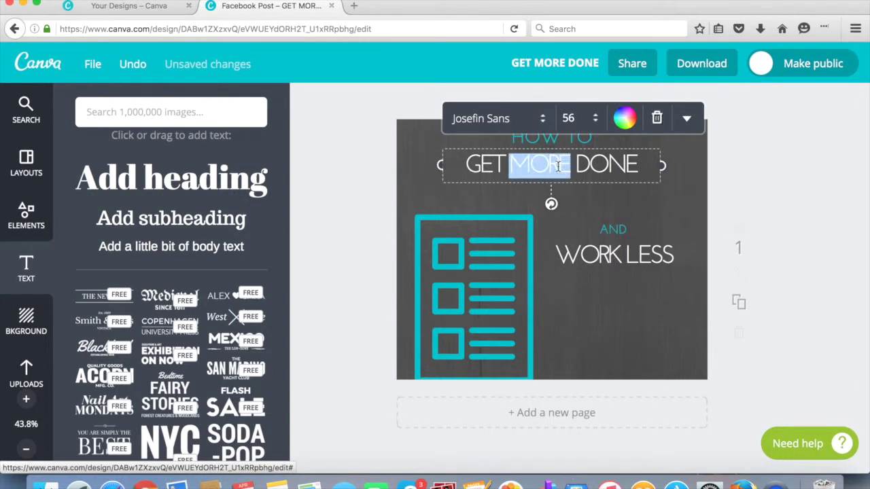
left_click(687, 118)
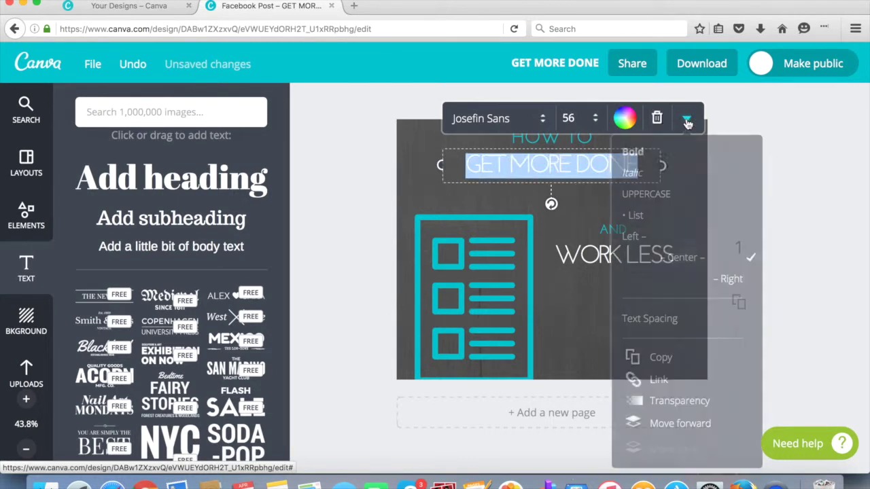
left_click(652, 318)
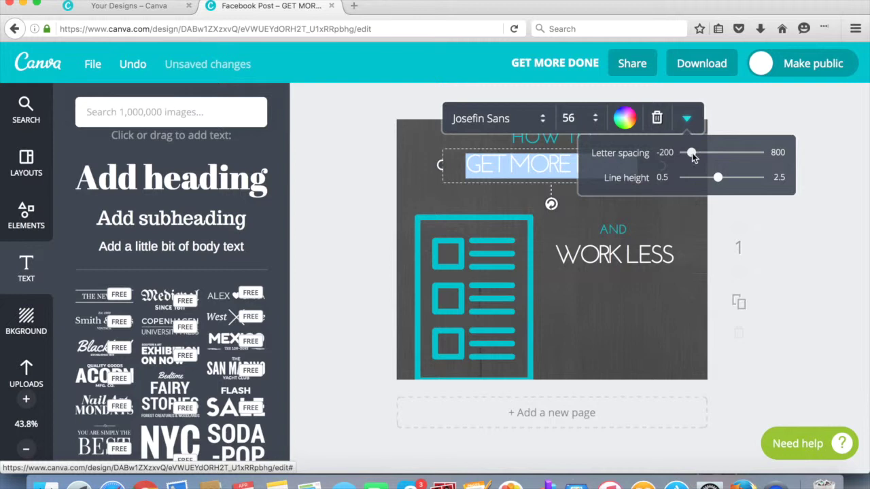
left_click_drag(692, 155, 699, 156)
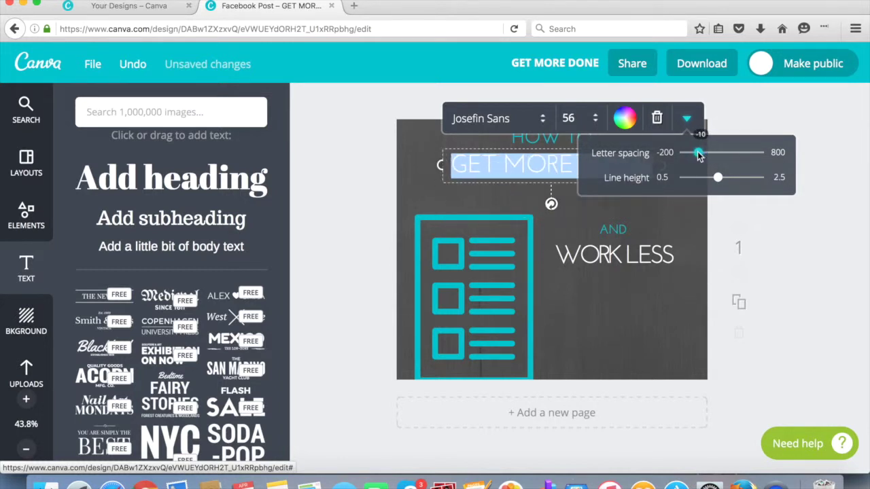
left_click(801, 314)
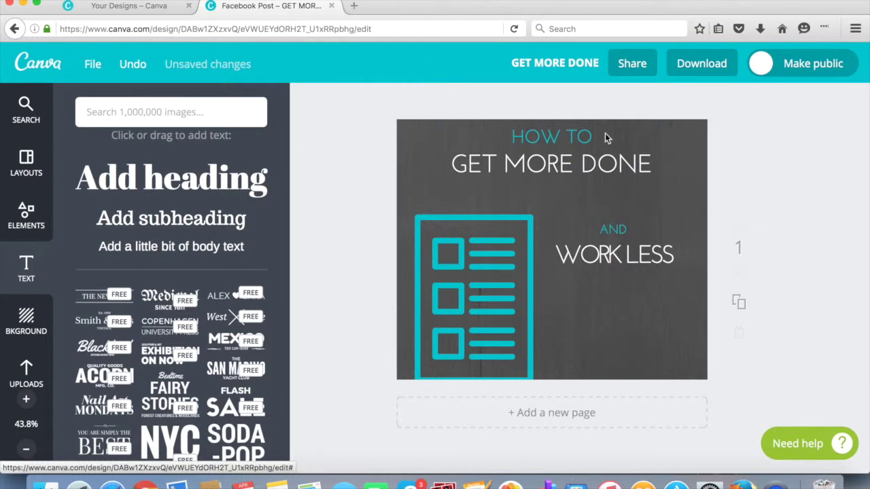
Duplicate the HOW TO text, place it just below GET MORE DONE, and retype it as AND.
left_click(570, 131)
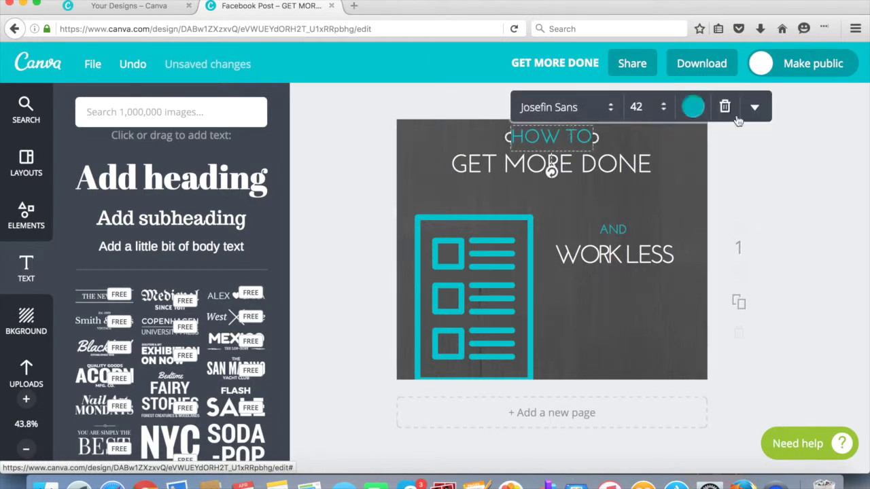
left_click(756, 108)
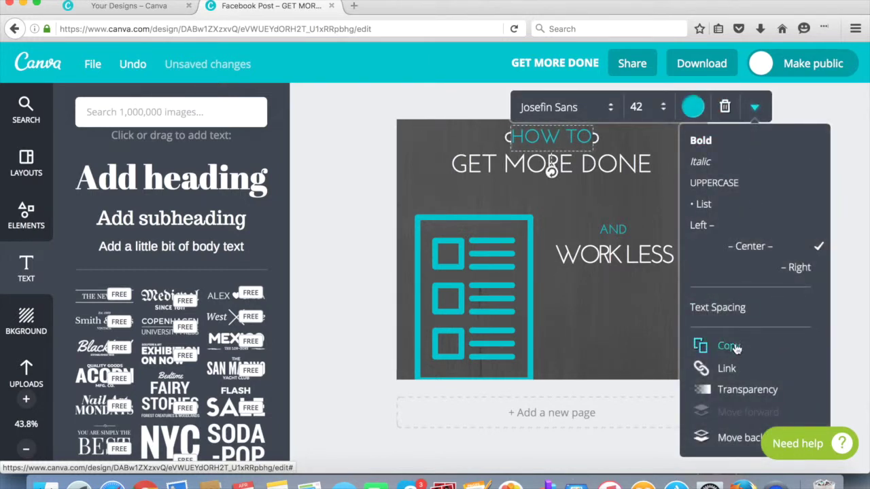
left_click(729, 347)
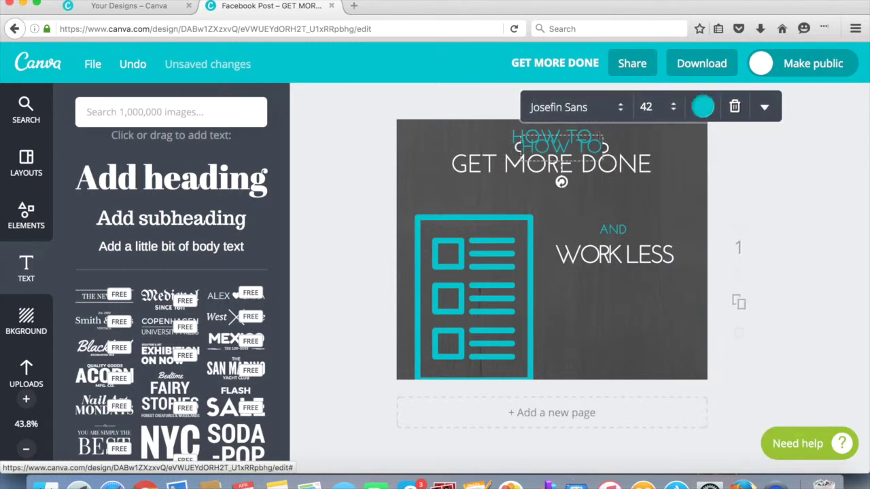
left_click_drag(598, 133, 585, 174)
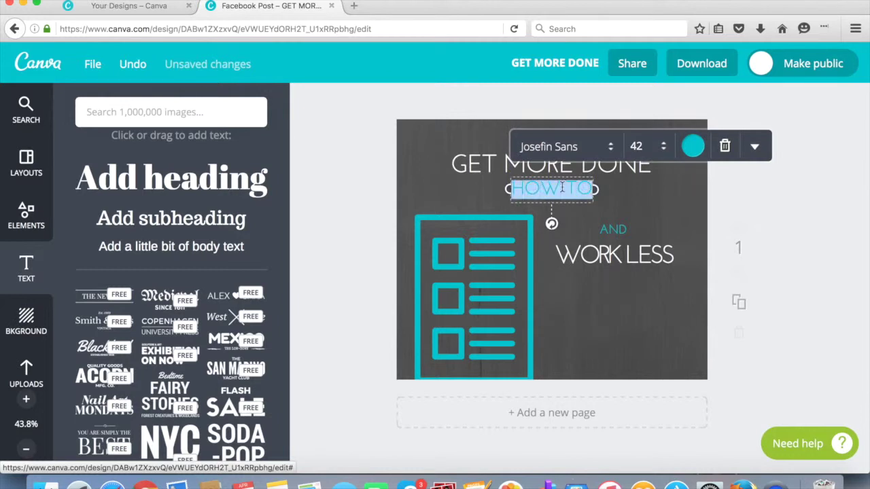
type("AND")
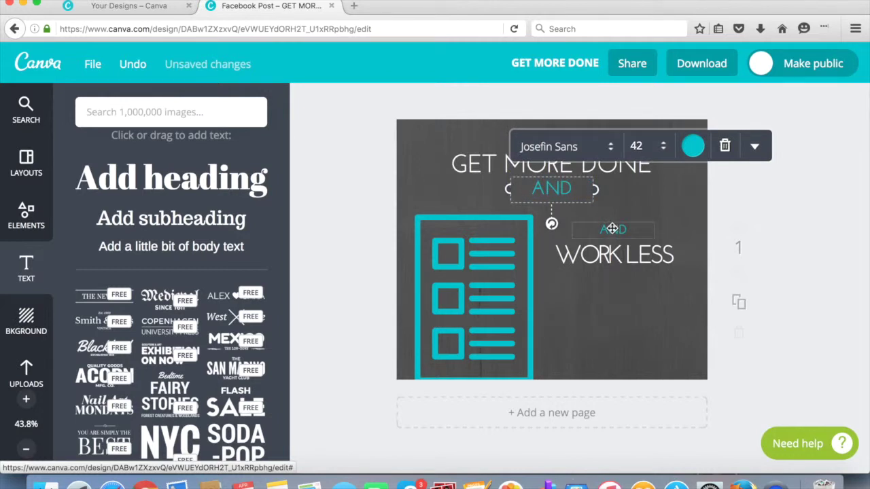
Delete the old lower AND text and the existing WORK LESS text.
left_click(612, 229)
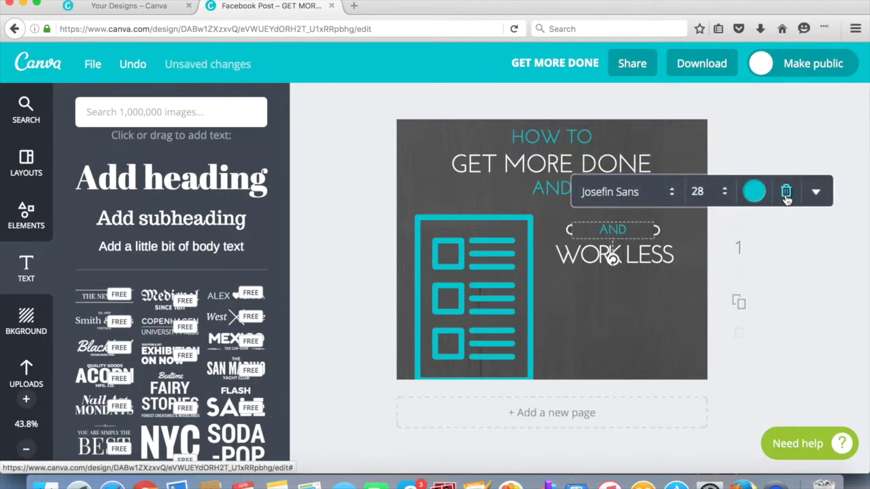
left_click(786, 192)
left_click(613, 257)
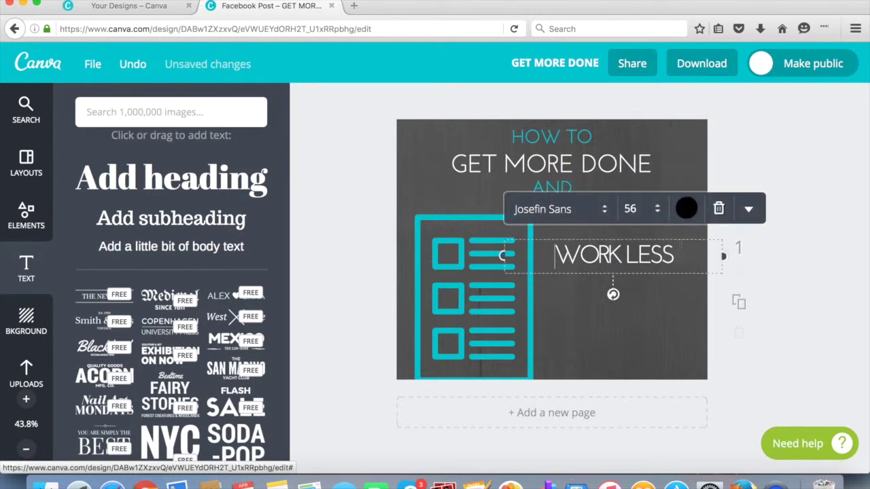
left_click(724, 210)
Copy the GET MORE DONE heading, move it below AND, and retype it as WORK LESS.
left_click(614, 163)
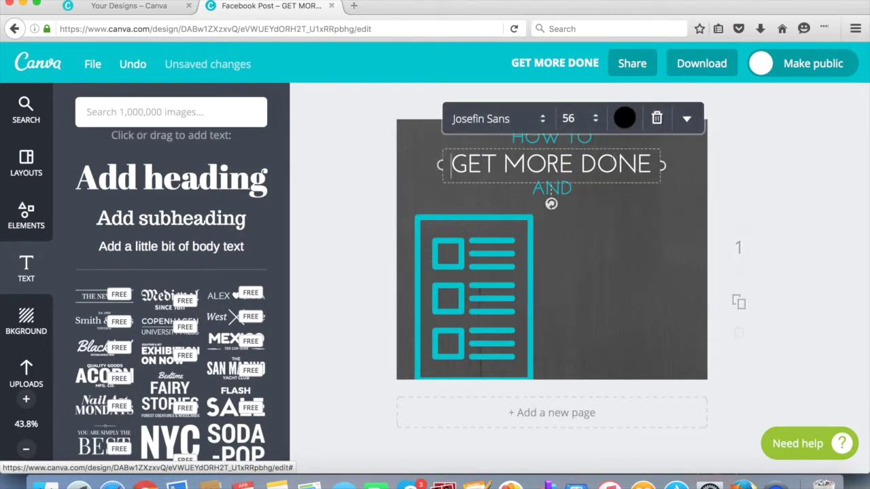
left_click(687, 118)
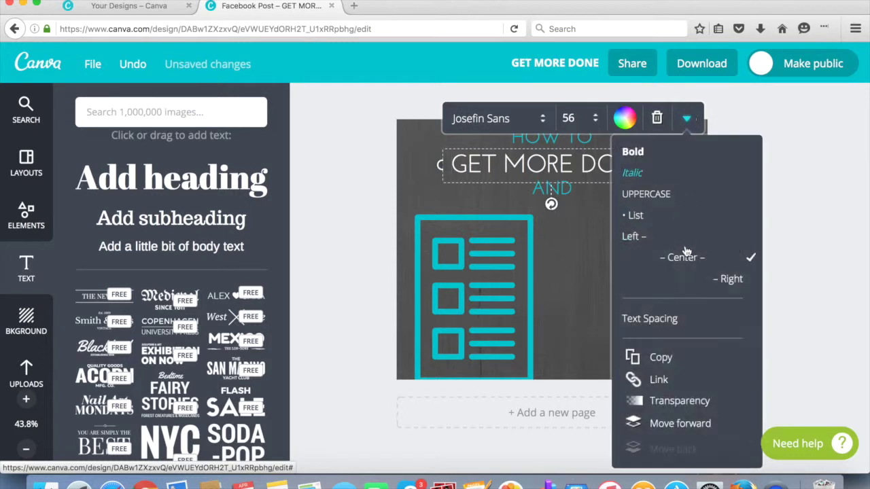
left_click(662, 358)
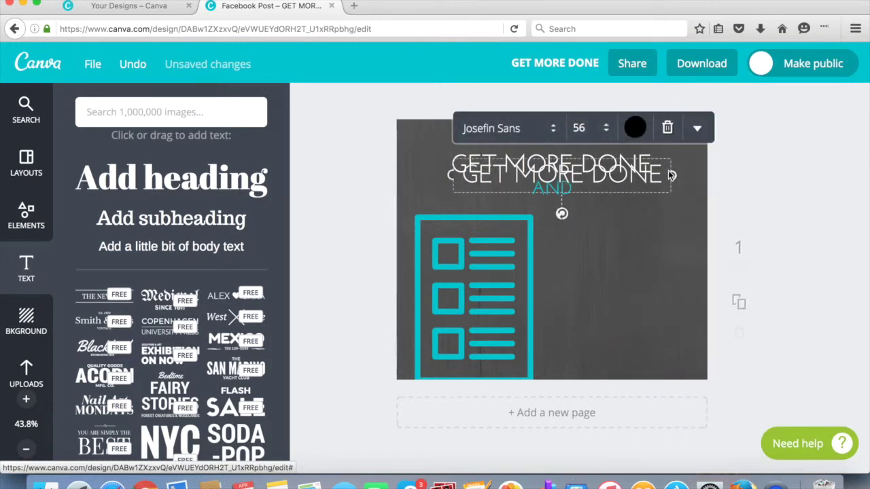
left_click_drag(659, 155, 650, 198)
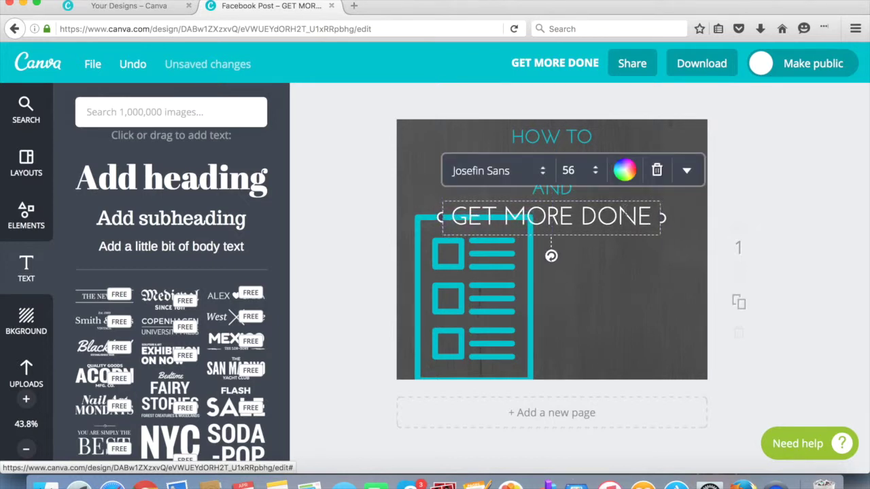
double_click(650, 198)
type("WORK LESS")
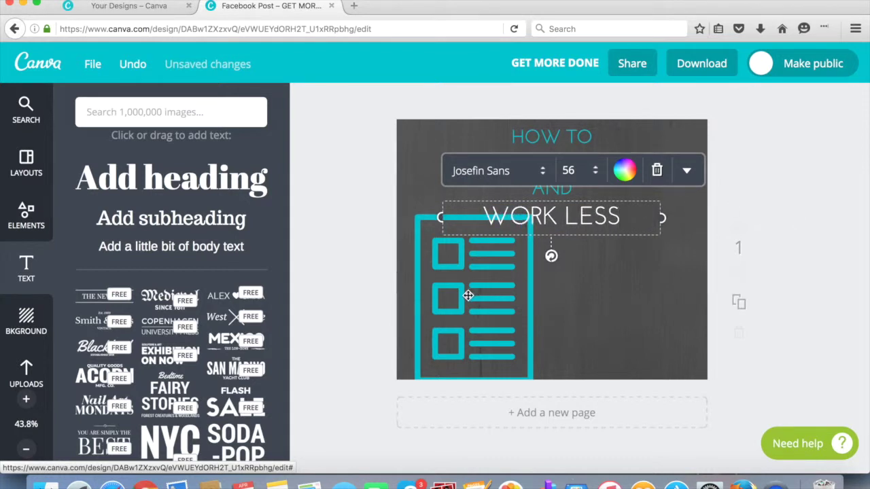
left_click(729, 244)
Shrink the teal checklist icon and centre it beneath WORK LESS.
left_click(497, 286)
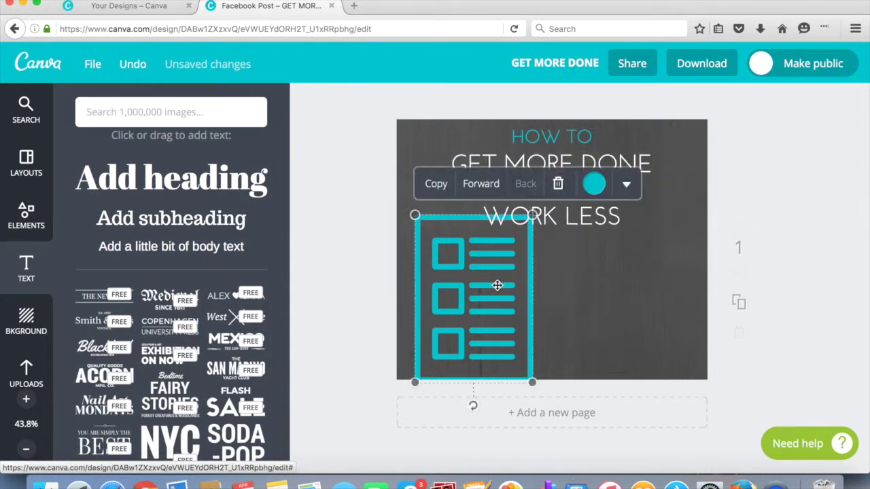
left_click_drag(529, 216, 493, 271)
left_click_drag(458, 307, 557, 271)
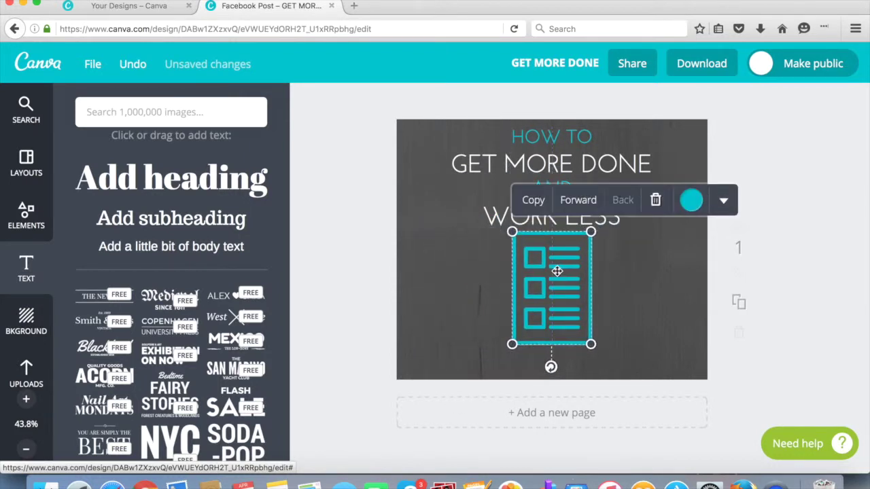
left_click(832, 158)
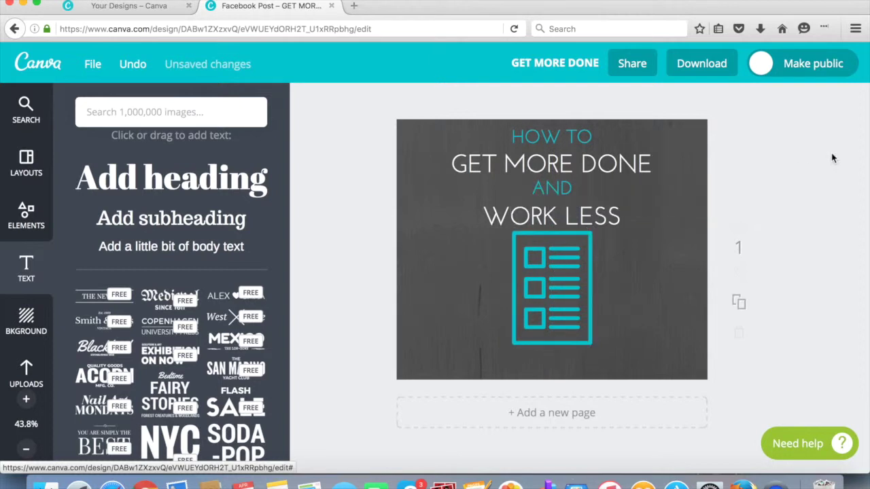
Copy the GET MORE DONE heading to the bottom below the icon, retyped as bold WEBINAR.
left_click(222, 182)
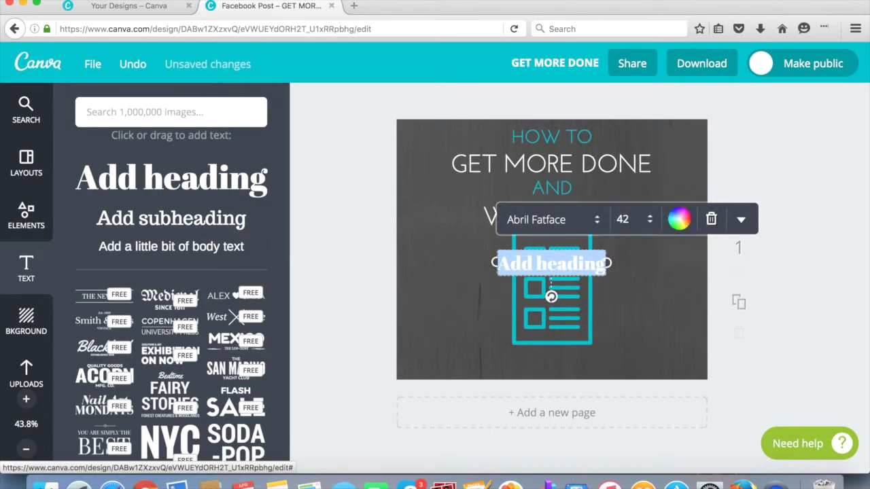
key("BackSpace")
left_click(615, 167)
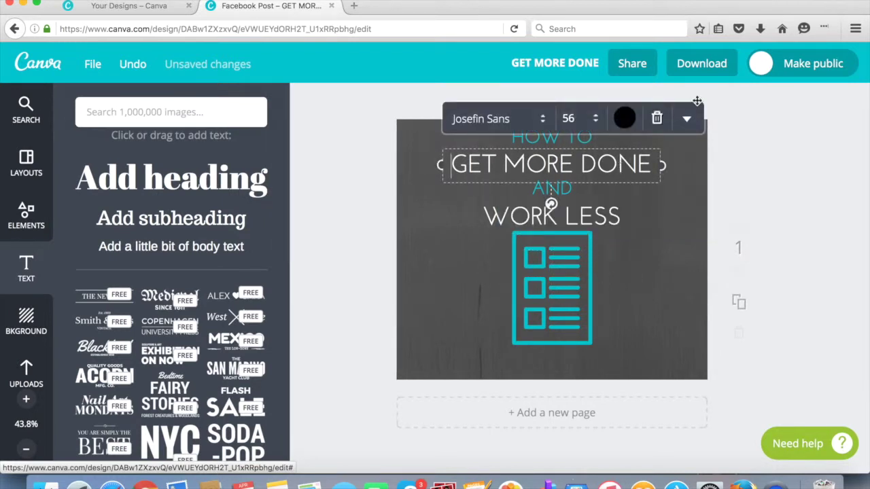
left_click(687, 119)
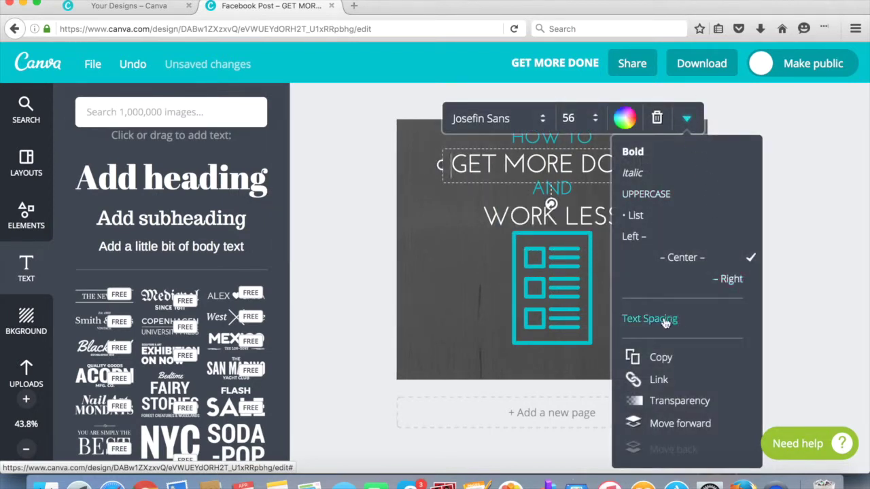
left_click(659, 358)
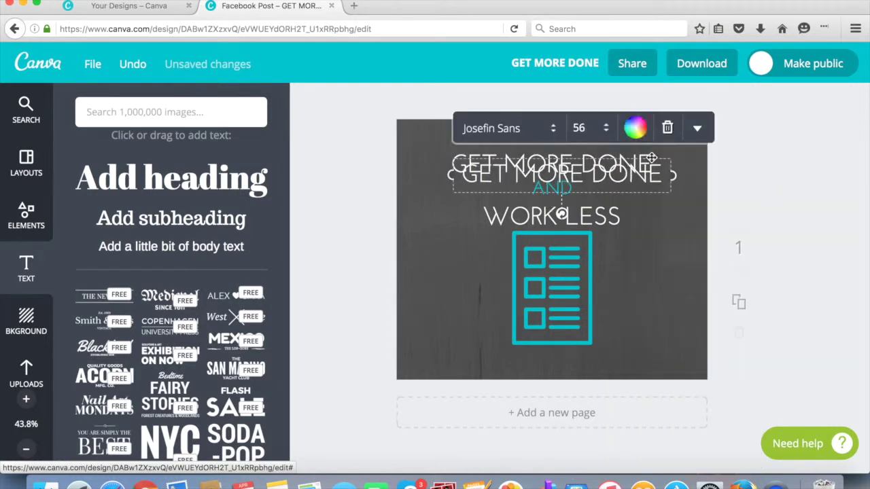
left_click_drag(651, 157, 646, 346)
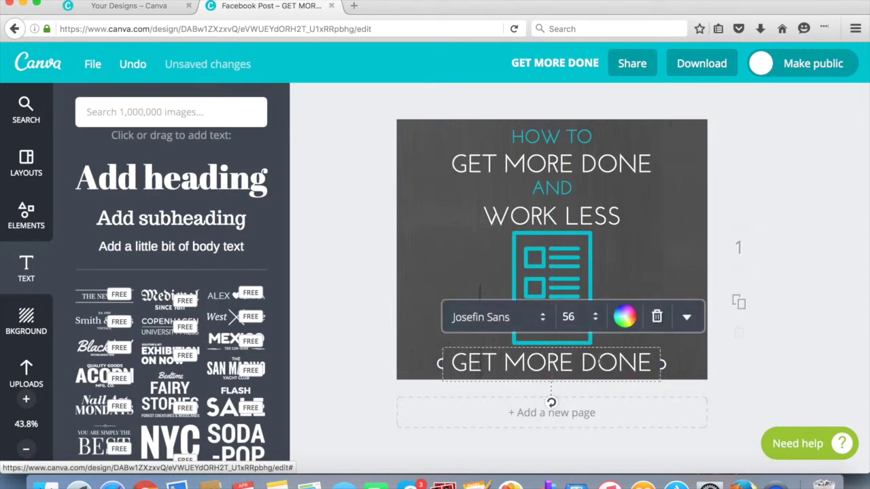
double_click(600, 361)
type("WEBINAR")
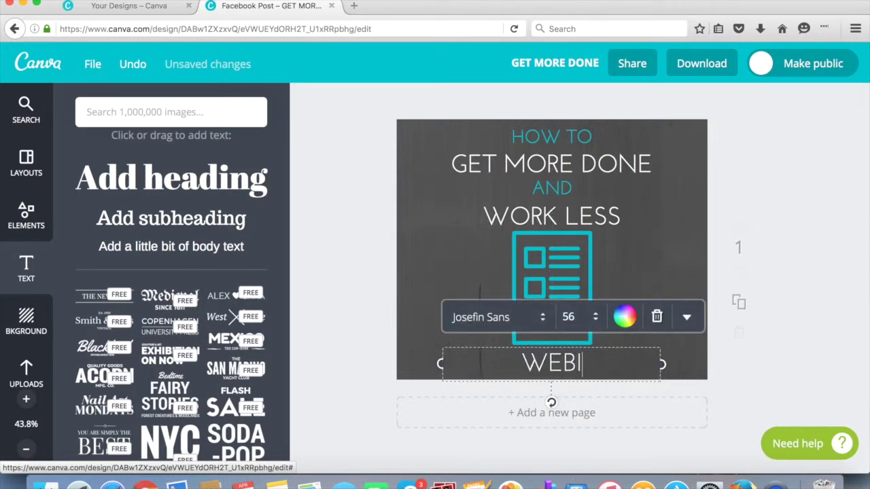
left_click(688, 320)
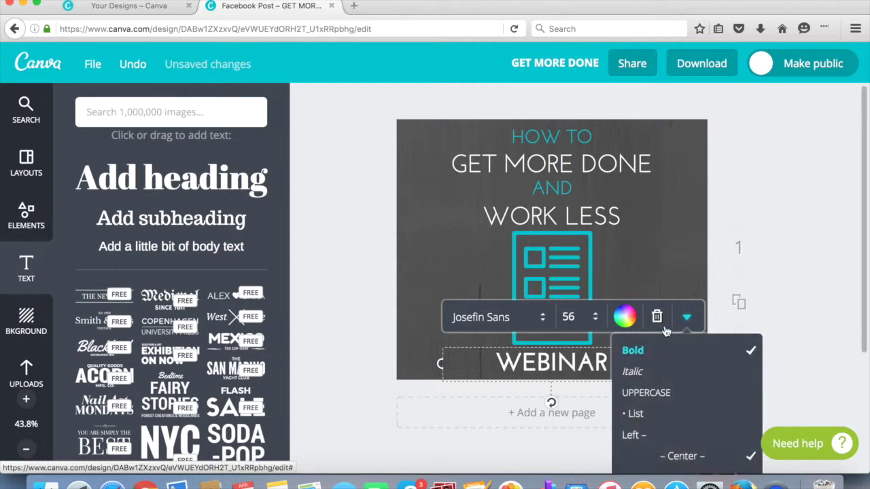
left_click(789, 207)
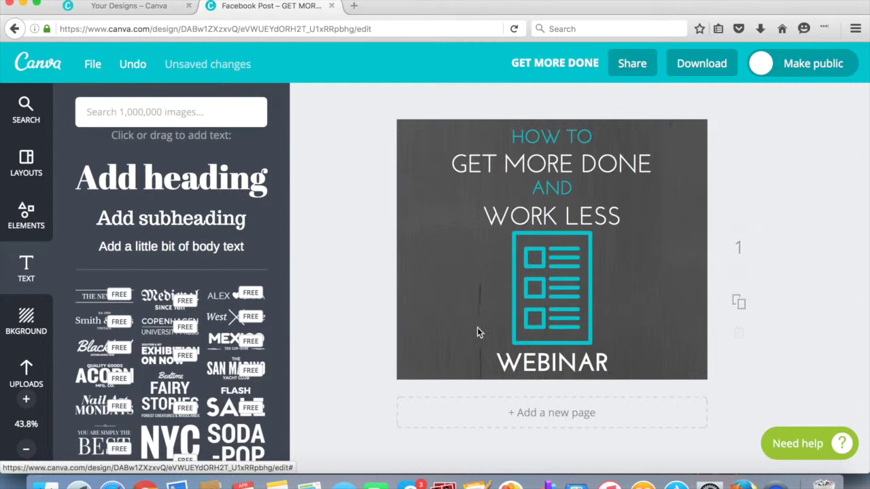
Review WEBINAR's text options, then close them without changes.
double_click(536, 365)
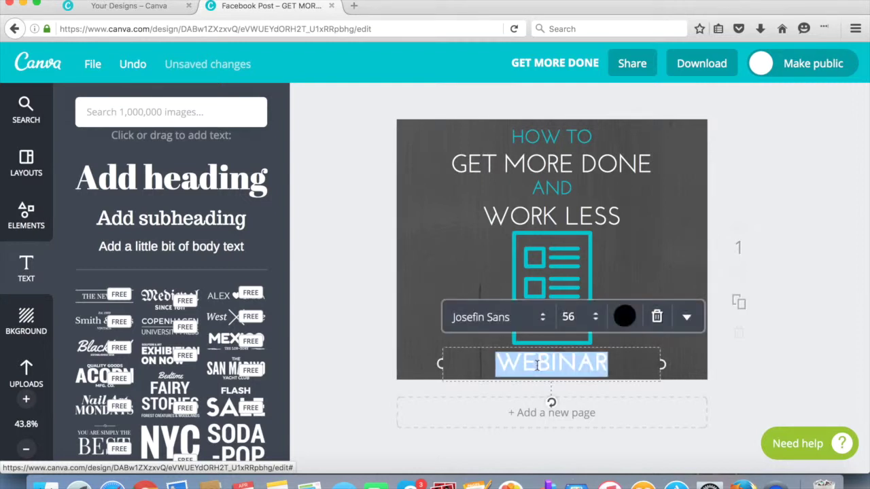
left_click(687, 318)
scroll(695, 380, "down", 3)
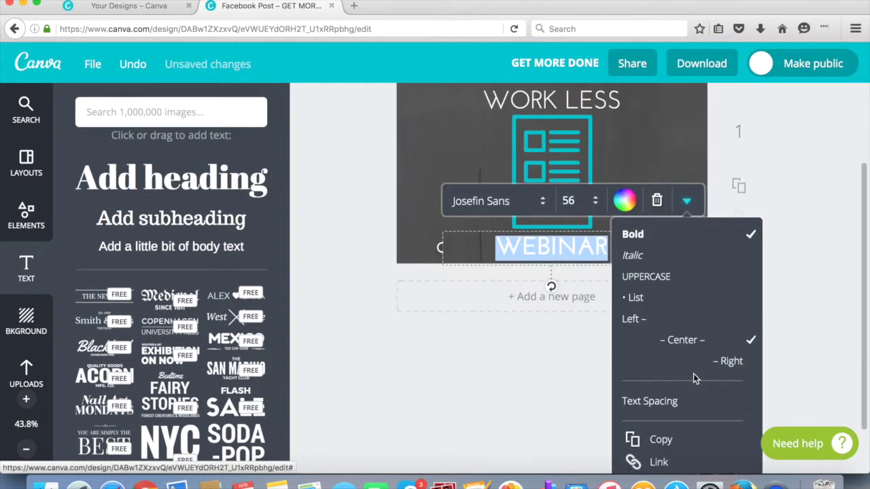
scroll(653, 400, "down", 2)
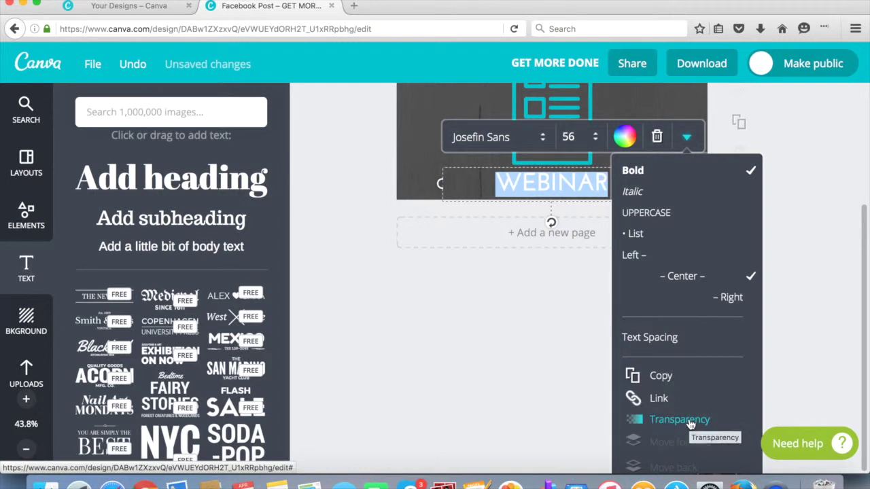
left_click(825, 191)
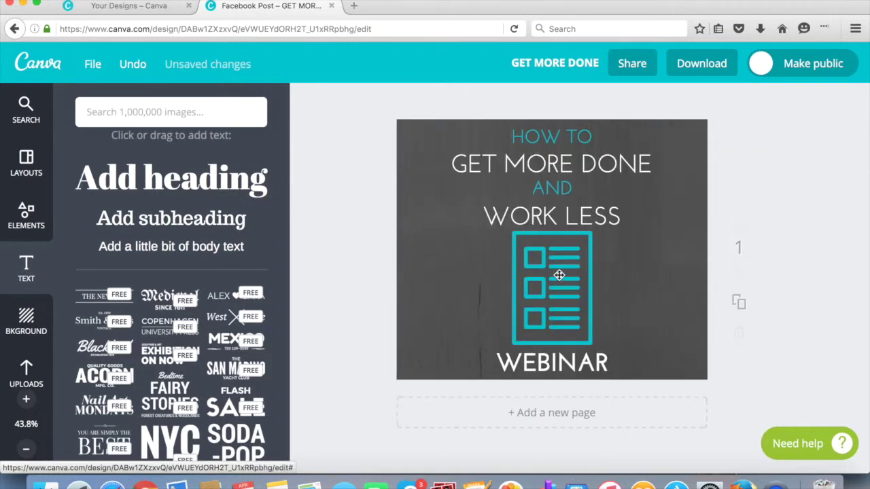
Browse the Layouts, Elements, Text and Background panels, ending on the uploaded images.
left_click(27, 163)
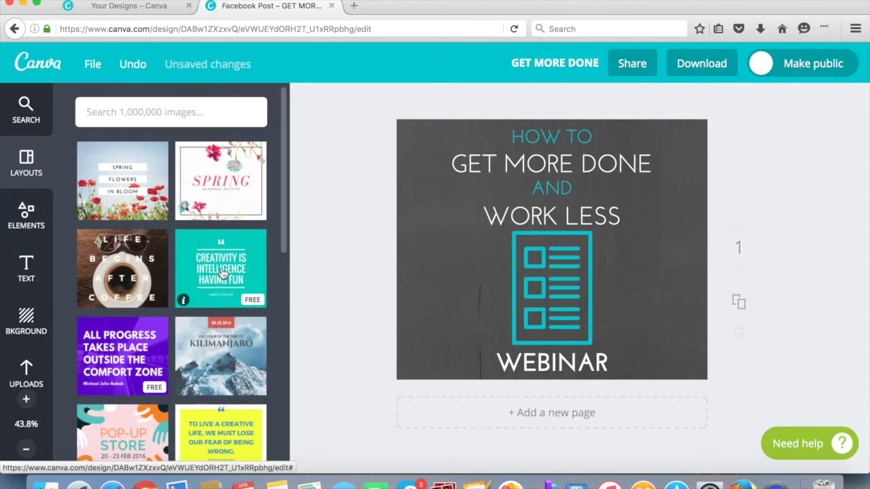
scroll(223, 274, "down", 2)
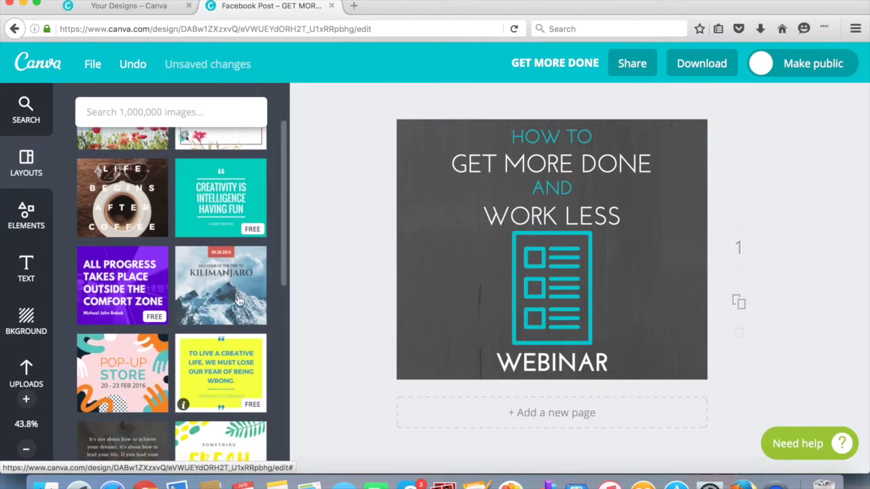
left_click(26, 215)
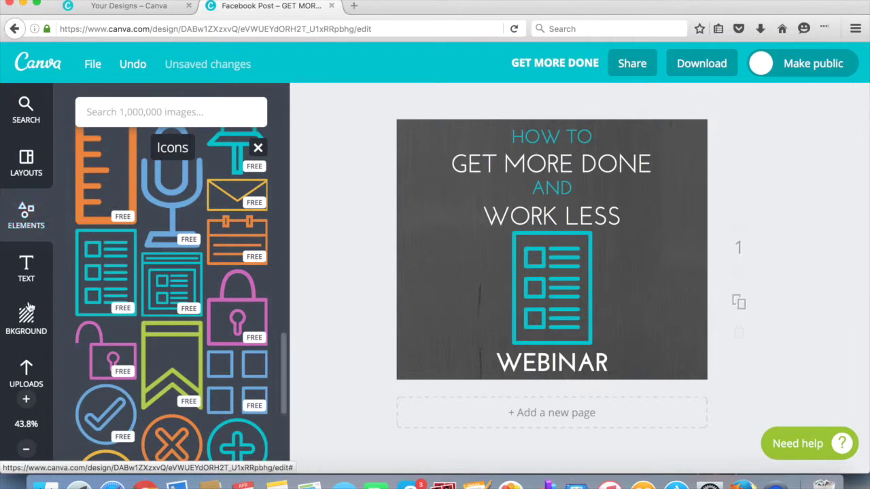
left_click(26, 272)
left_click(26, 319)
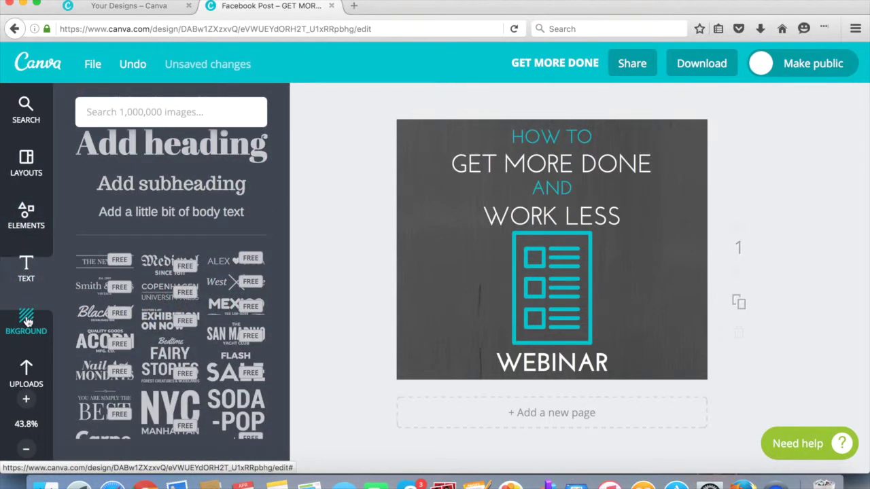
left_click(27, 374)
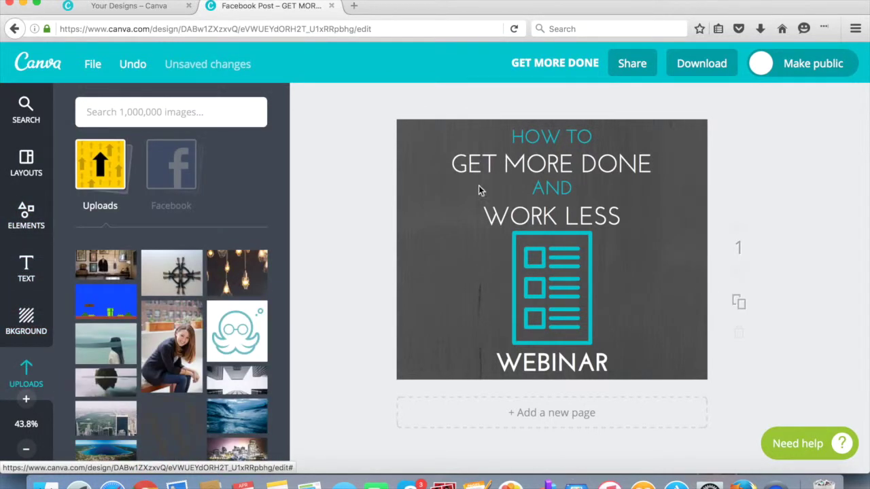
Retitle the design 'GET MORE DONE WEBINAR' and download it as Image: high quality (PNG).
left_click(556, 63)
type("WE")
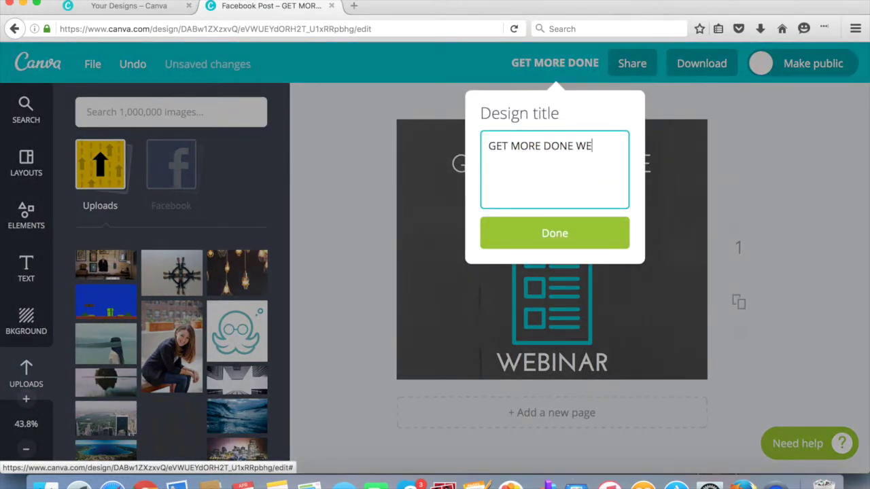
type("BINAR")
left_click(551, 235)
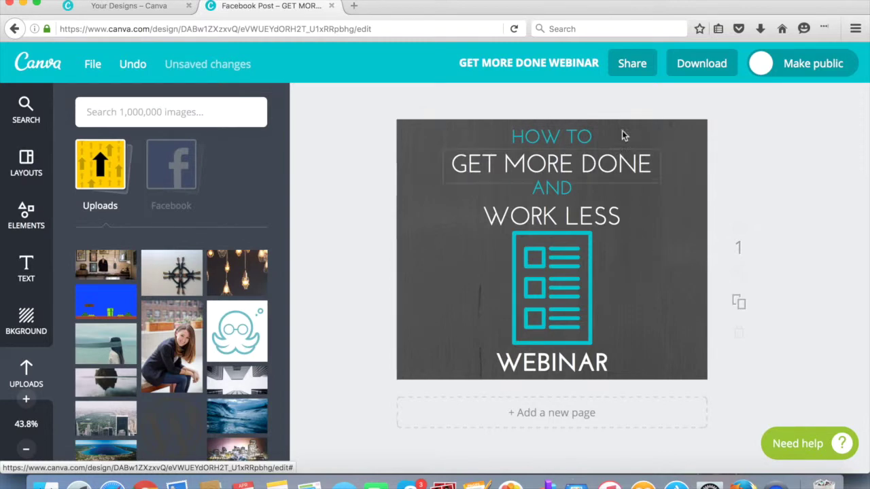
left_click(704, 66)
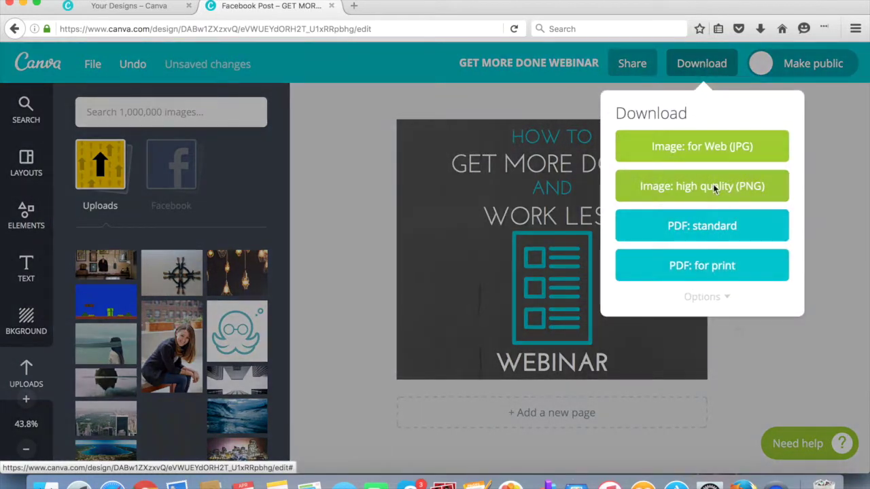
left_click(712, 189)
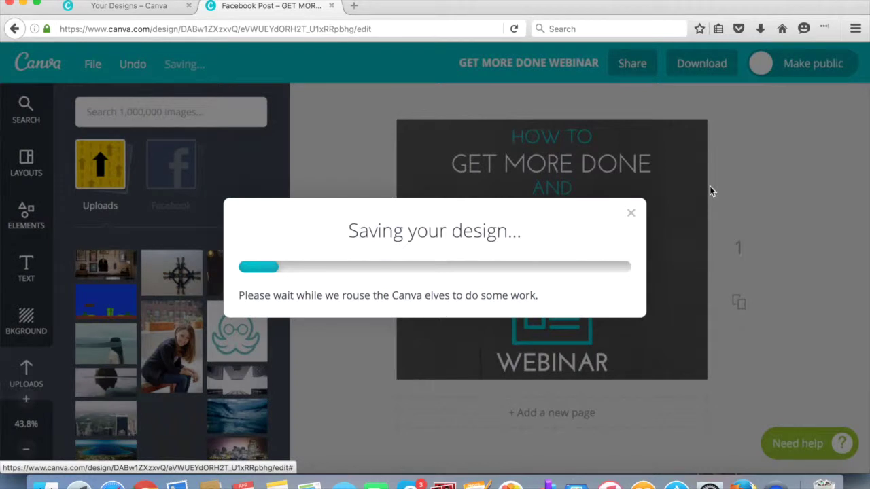